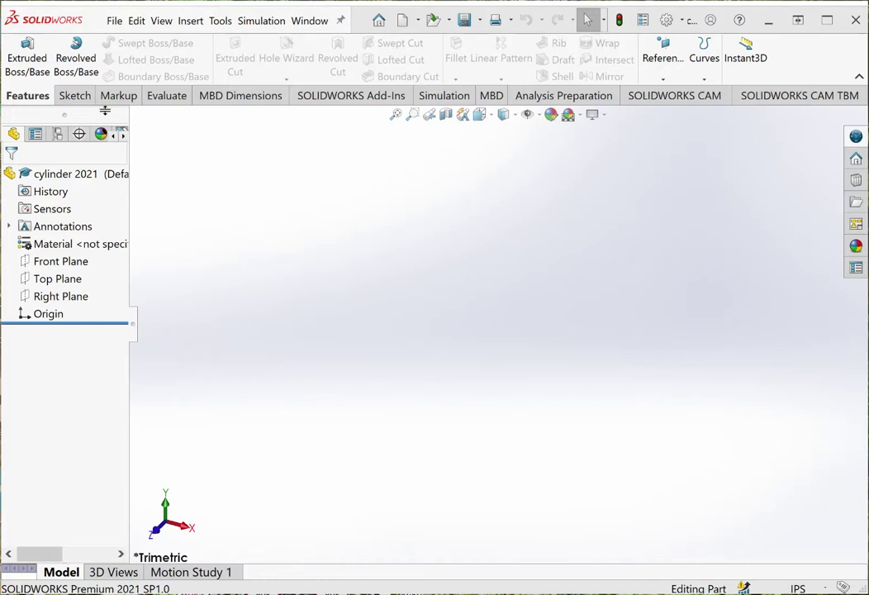
Step: Start and exit an empty Top Plane sketch, then reopen Sketch2 on the Top Plane from the tree
left_click(75, 96)
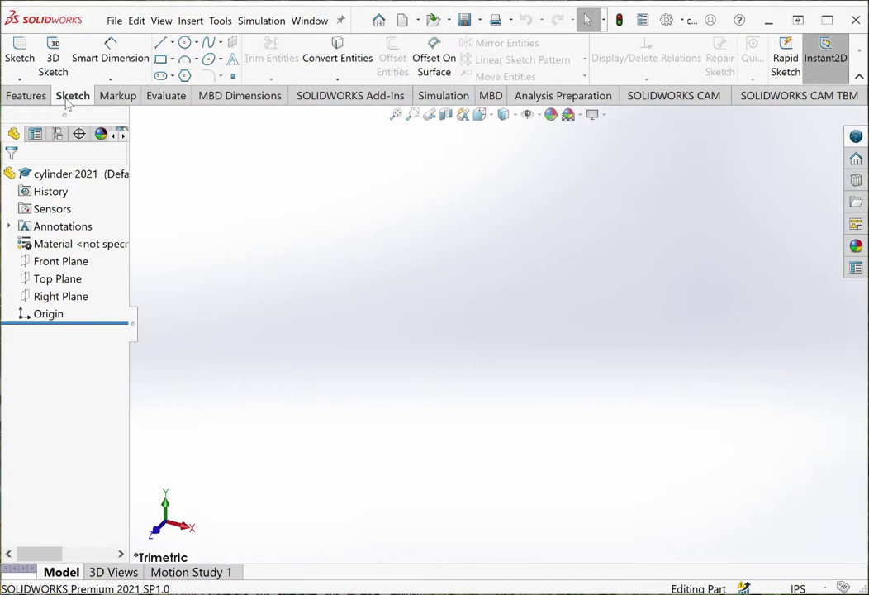
left_click(19, 51)
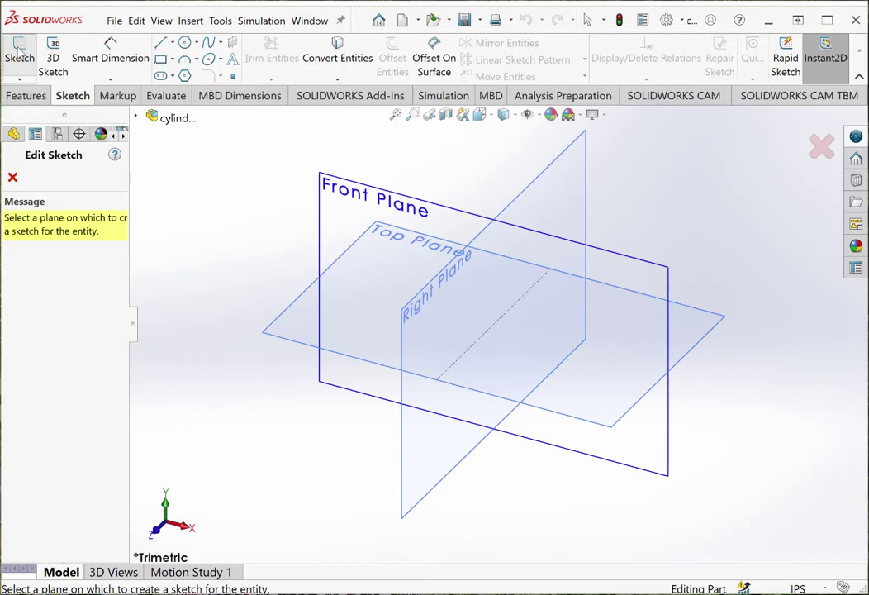
left_click(294, 324)
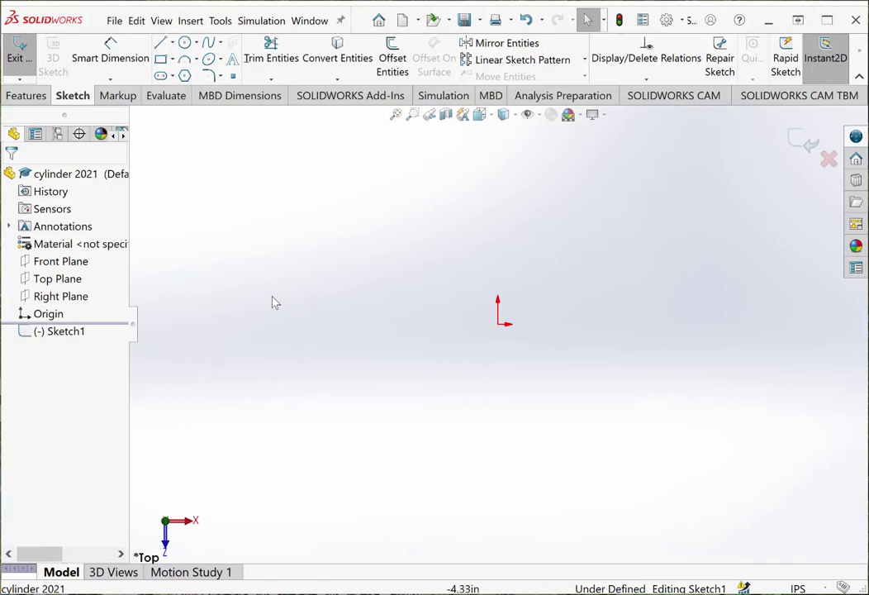
left_click(24, 64)
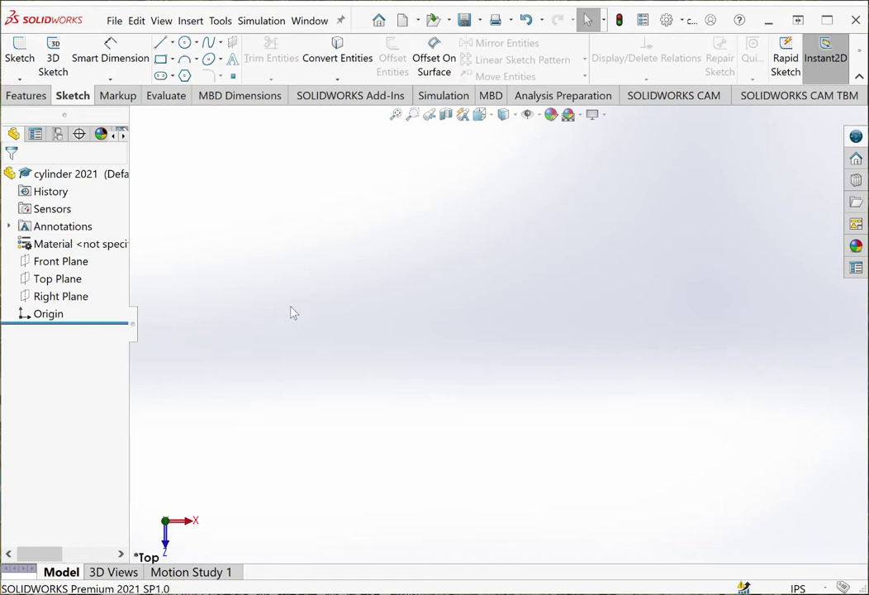
left_click(67, 285)
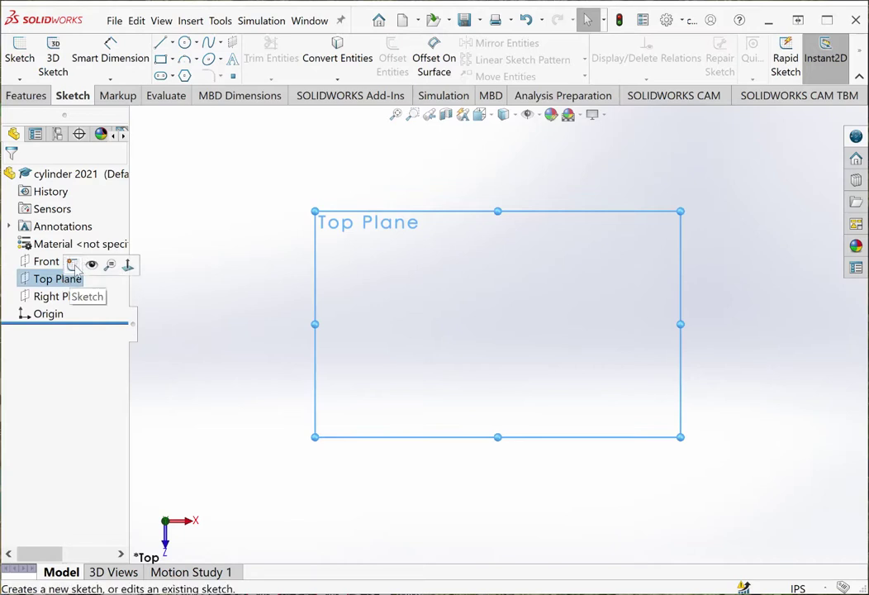
left_click(74, 266)
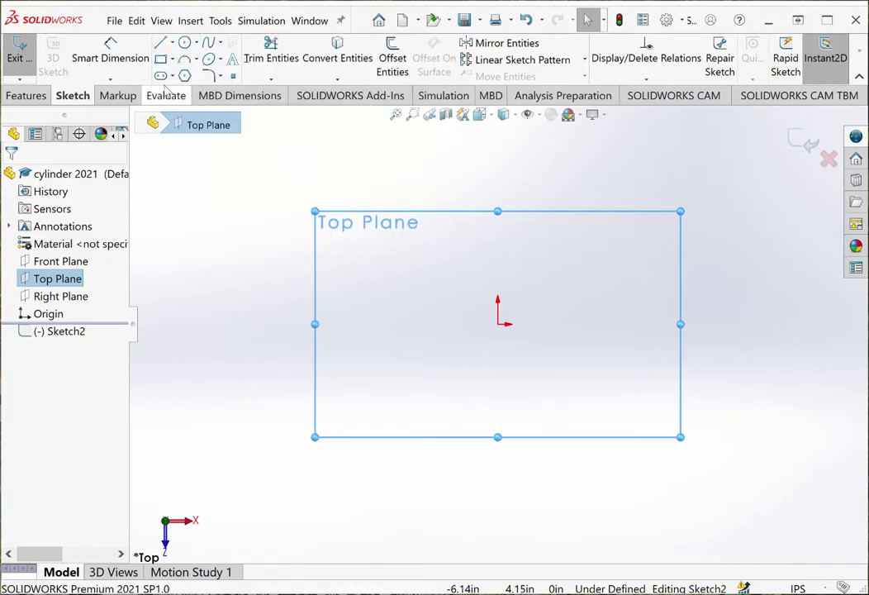
left_click(187, 44)
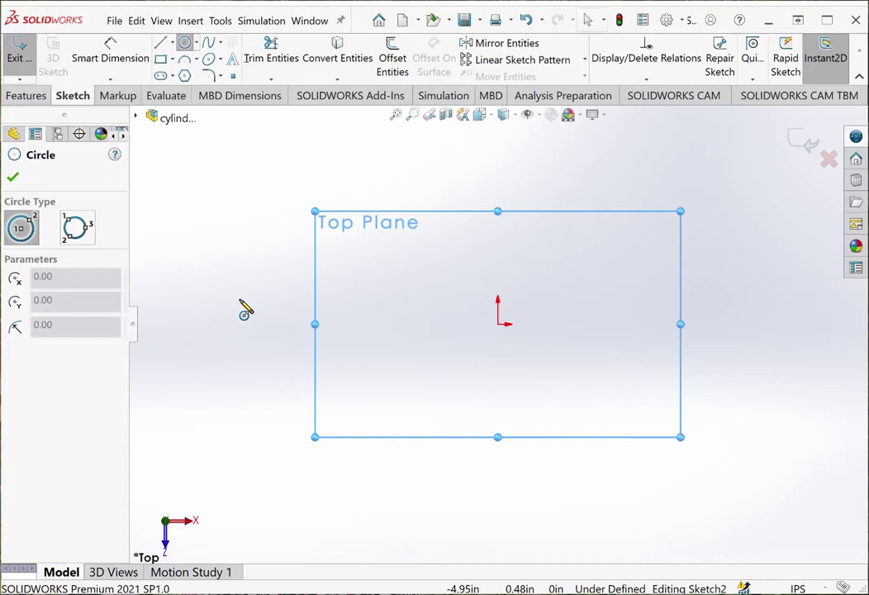
left_click(247, 236)
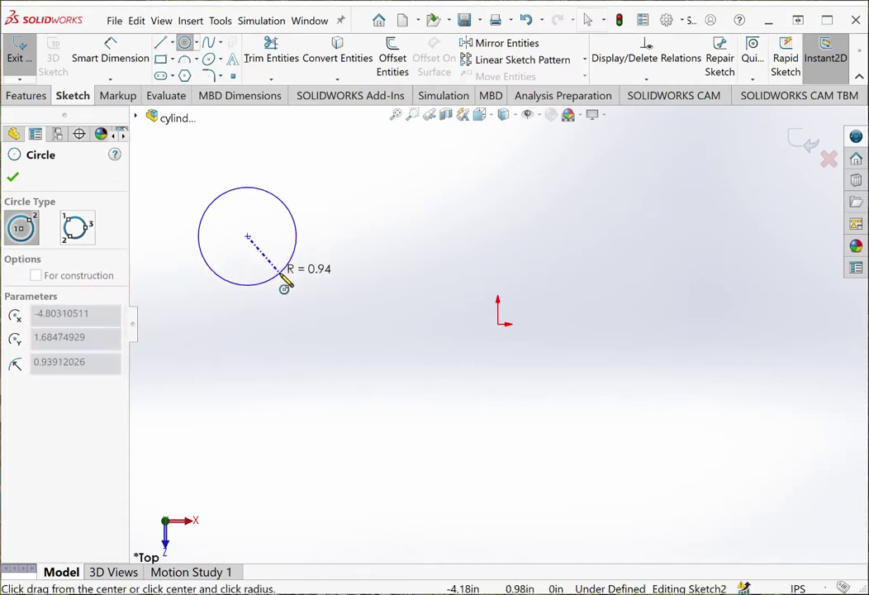
left_click(277, 276)
key("Escape")
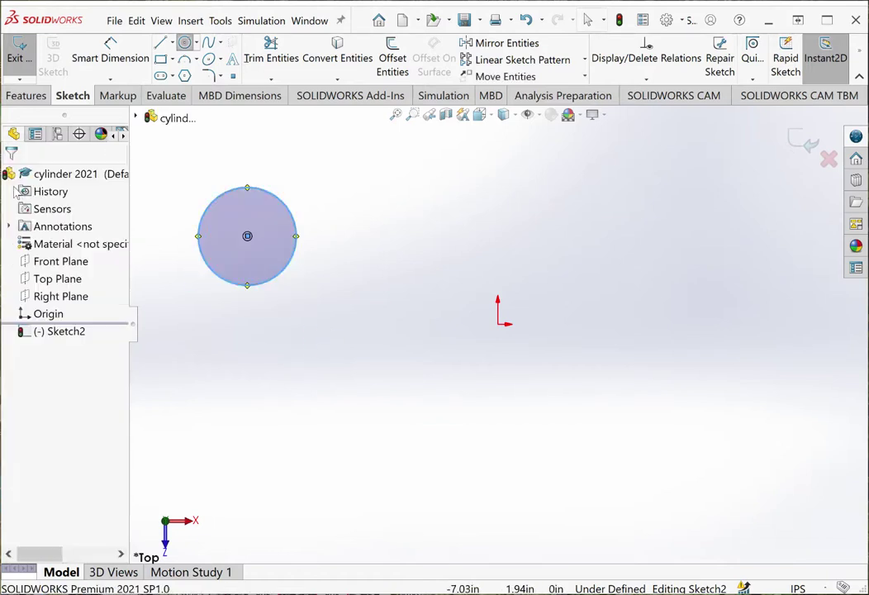
key("Return")
left_click(247, 236)
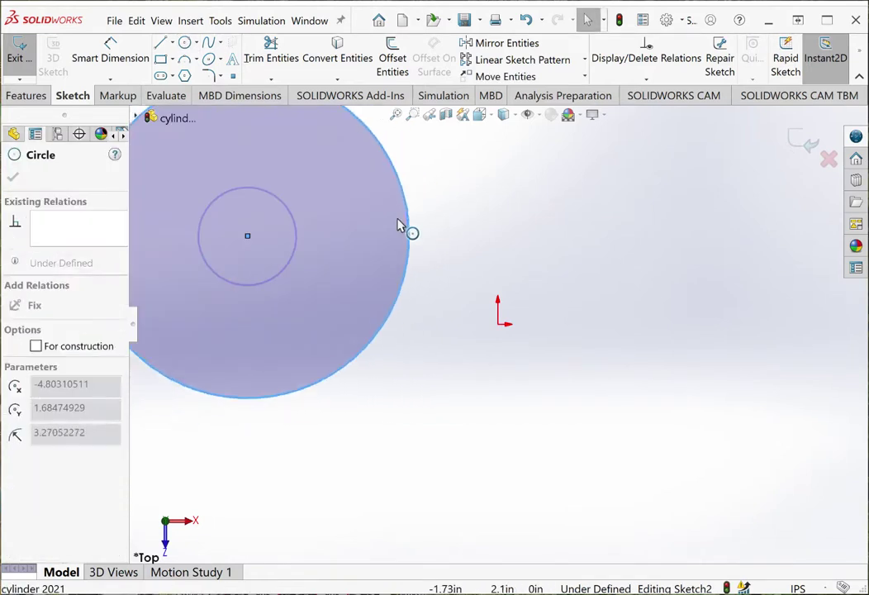
left_click(309, 274)
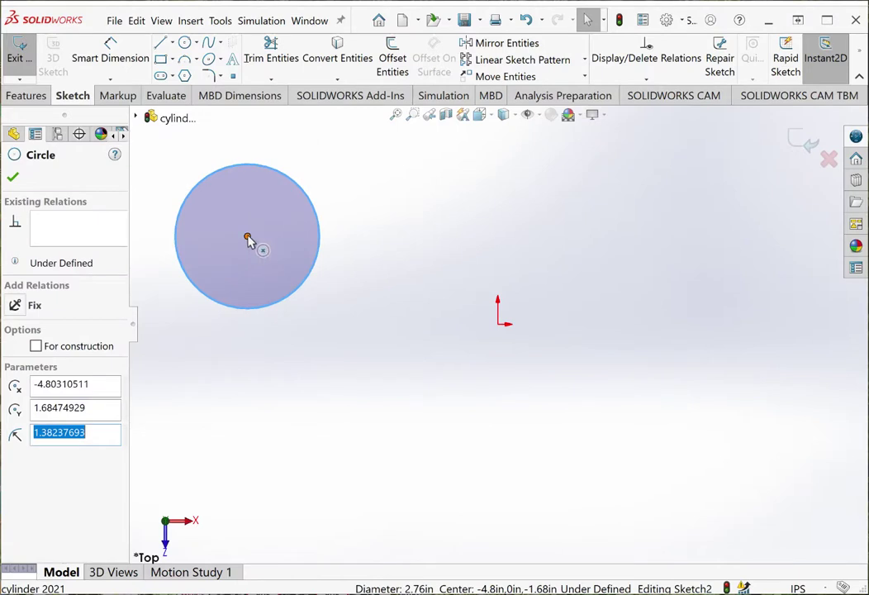
left_click_drag(247, 238, 298, 276)
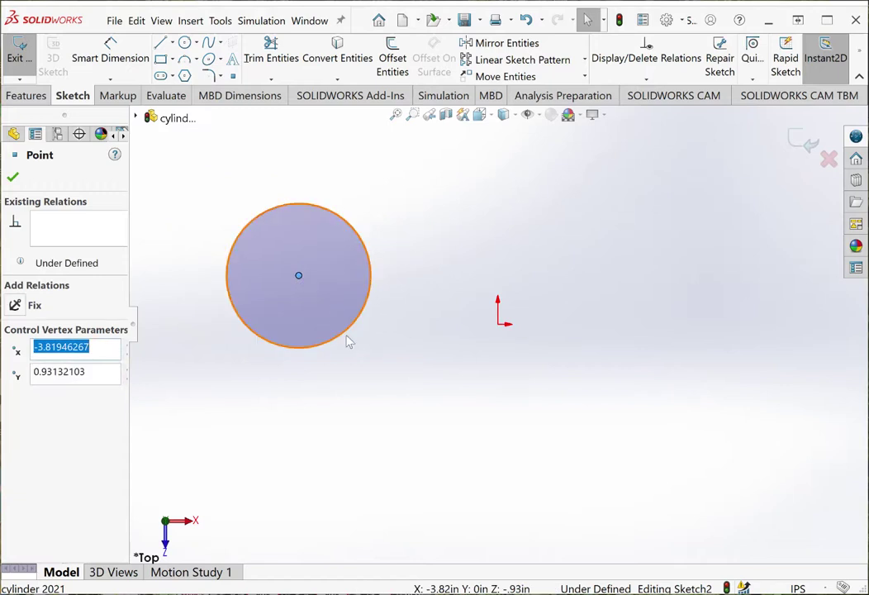
key("Delete")
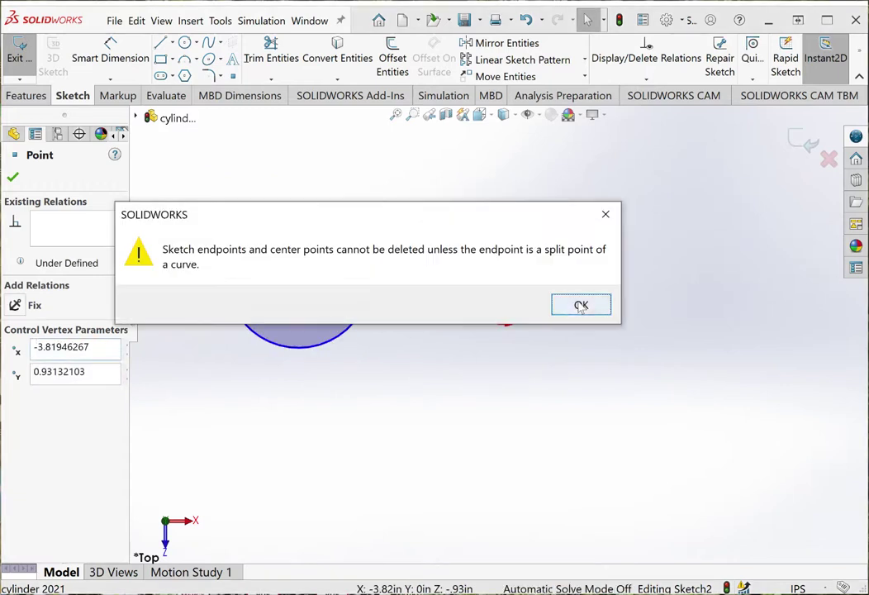
left_click(578, 304)
left_click(347, 334)
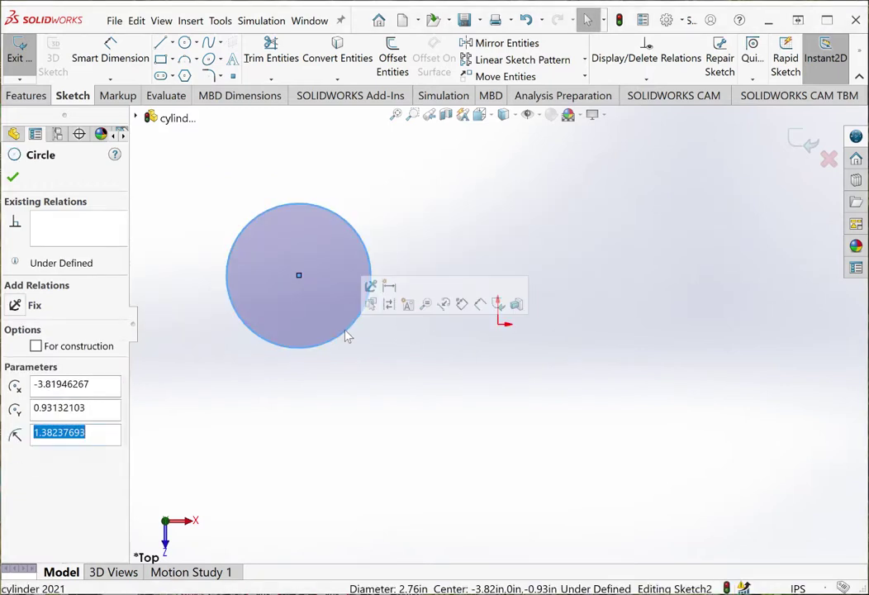
key("Delete")
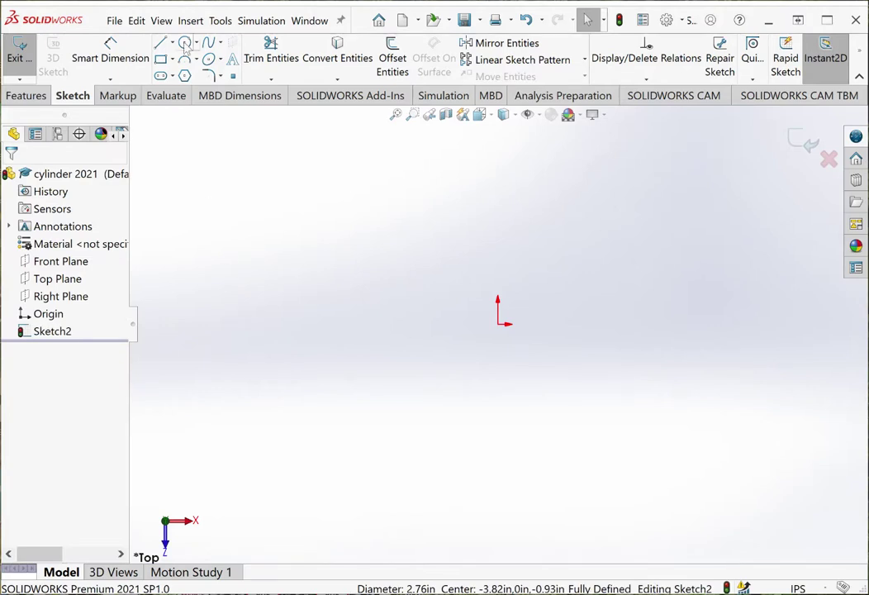
Step: Draw a circle centred on the origin and drag its edge out to about 2.21 in radius
left_click(185, 42)
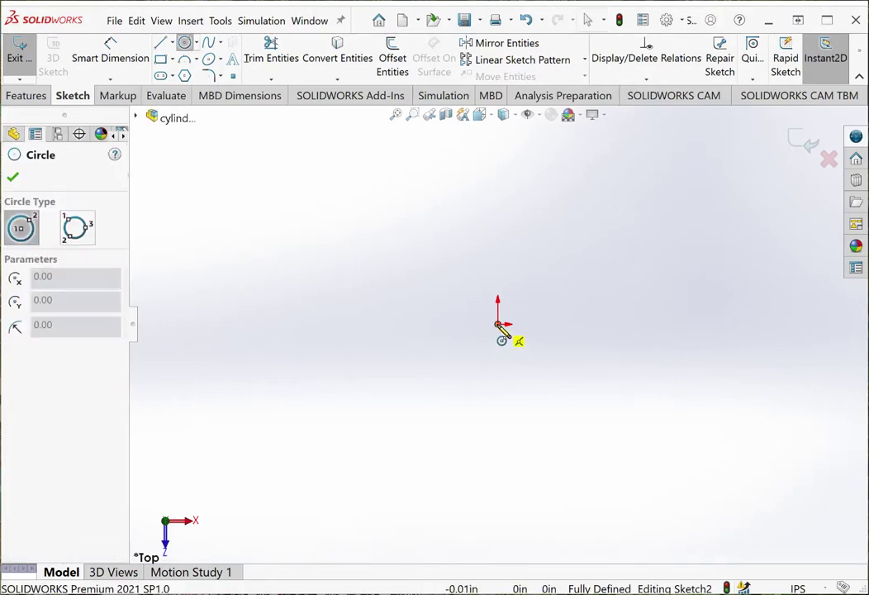
left_click(497, 325)
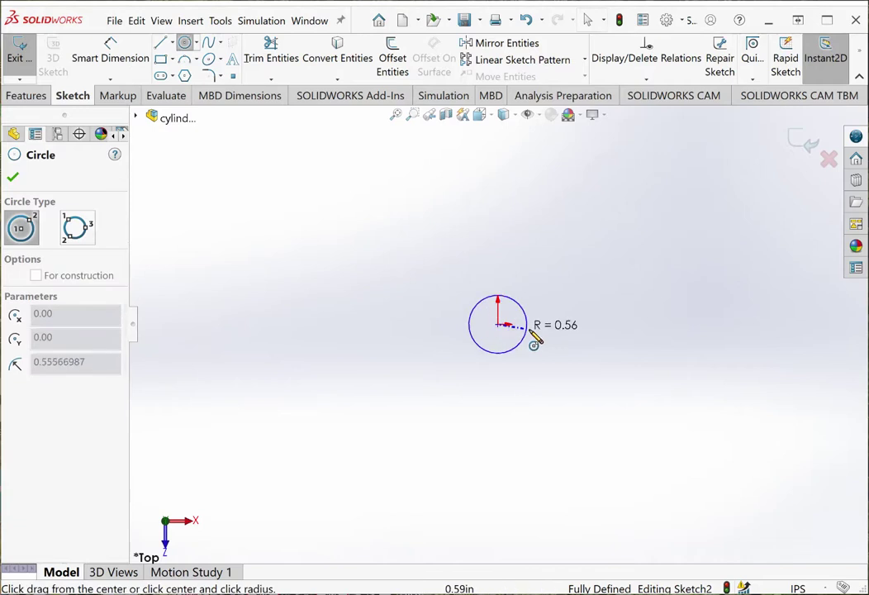
left_click(592, 335)
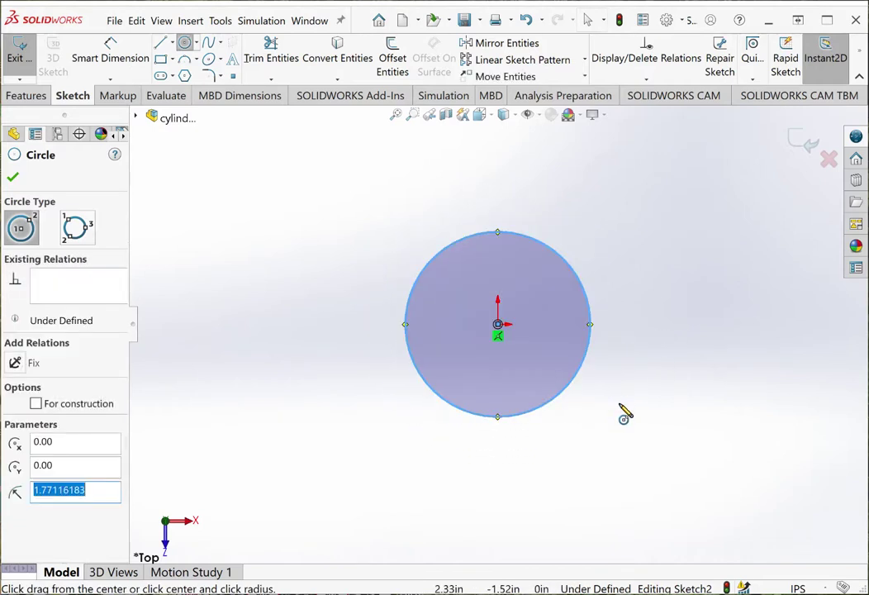
left_click(14, 178)
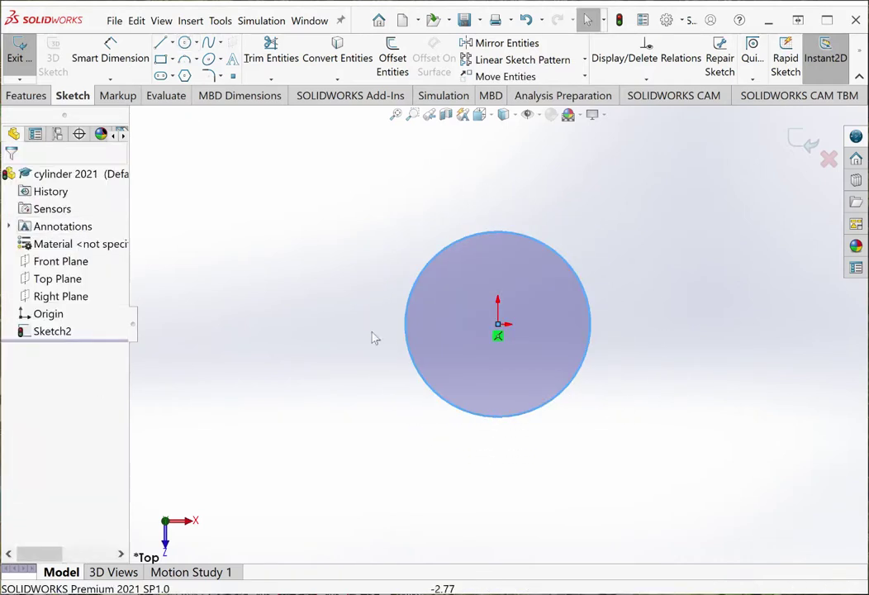
mouse_move(499, 329)
left_mouse_down()
mouse_move(539, 301)
mouse_move(508, 330)
left_mouse_up()
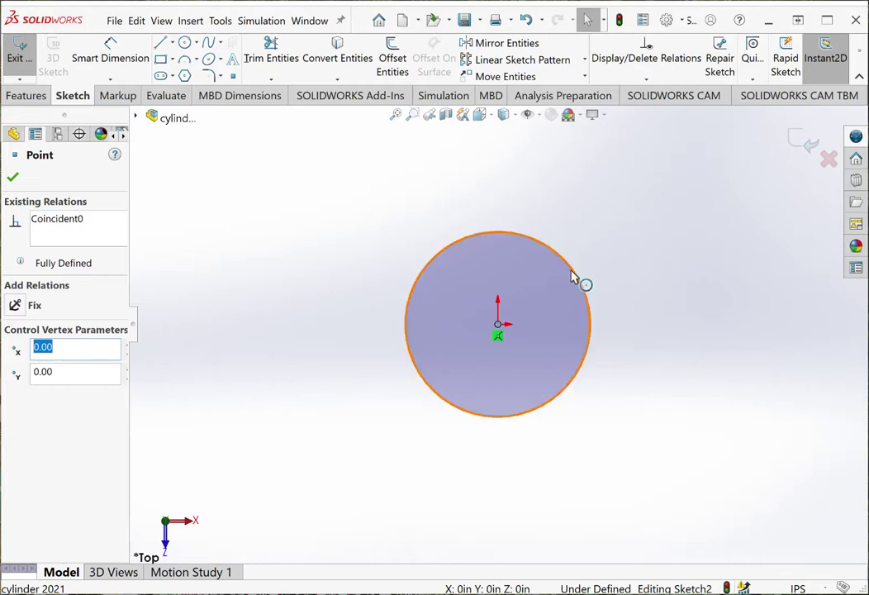
left_click_drag(576, 277, 589, 256)
left_click(643, 298)
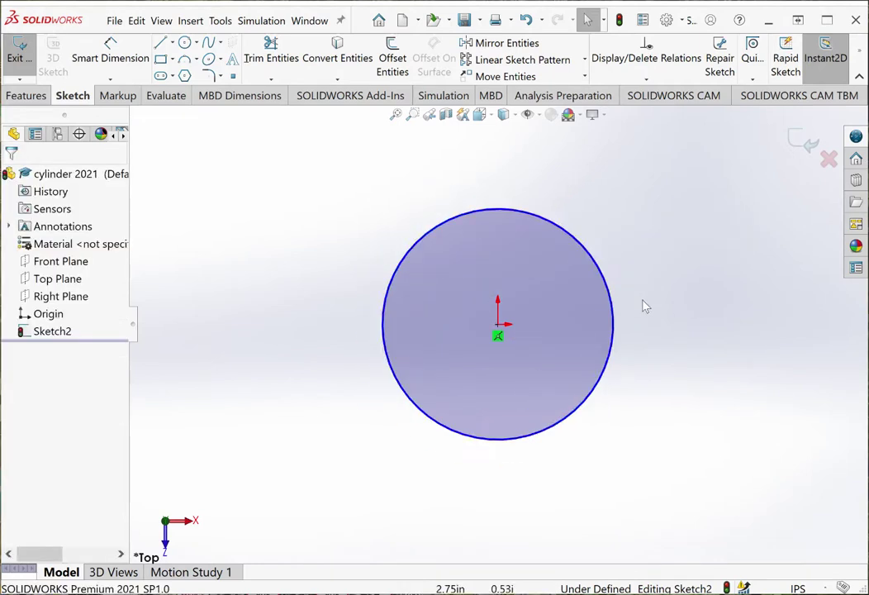
Step: Give the origin-centred circle a 2.00 in diameter dimension, fully defining Sketch2
left_click(110, 51)
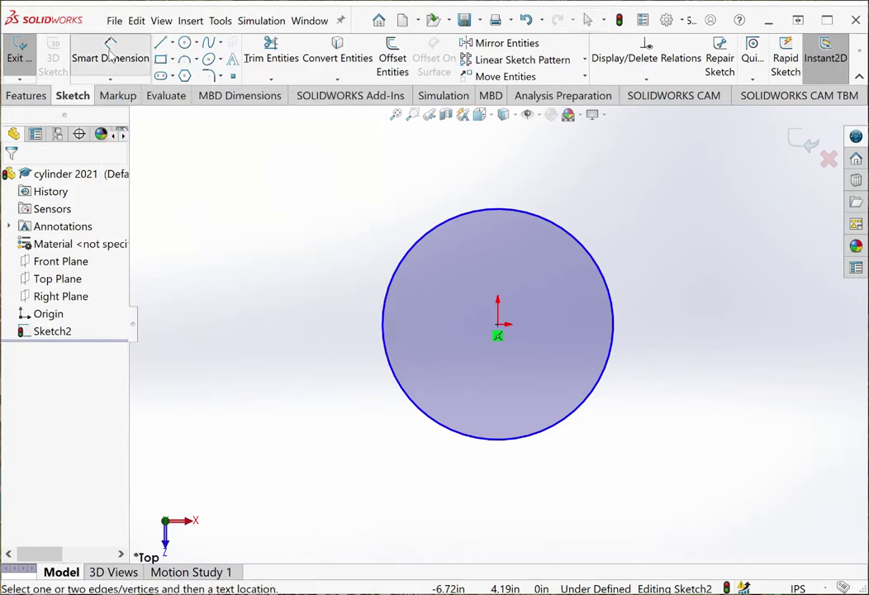
left_click(581, 246)
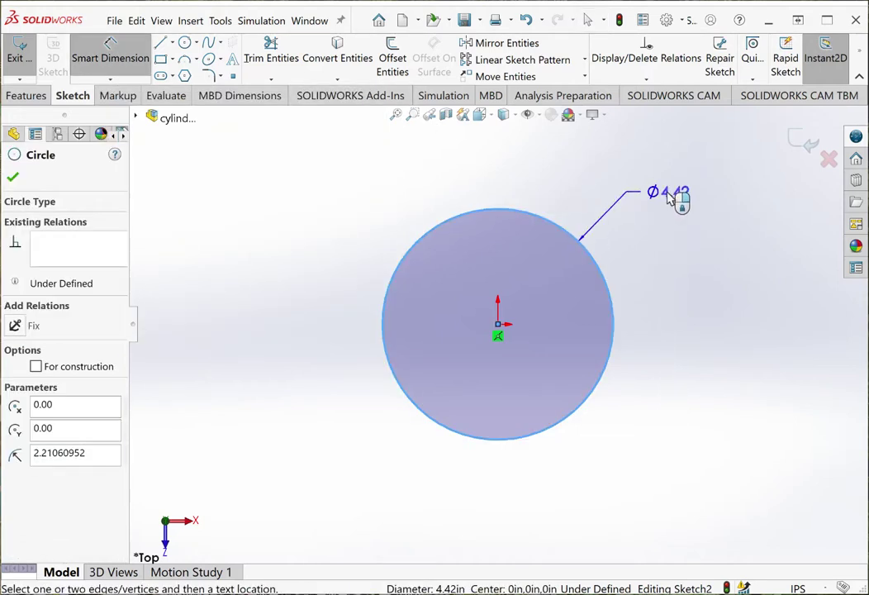
left_click(667, 196)
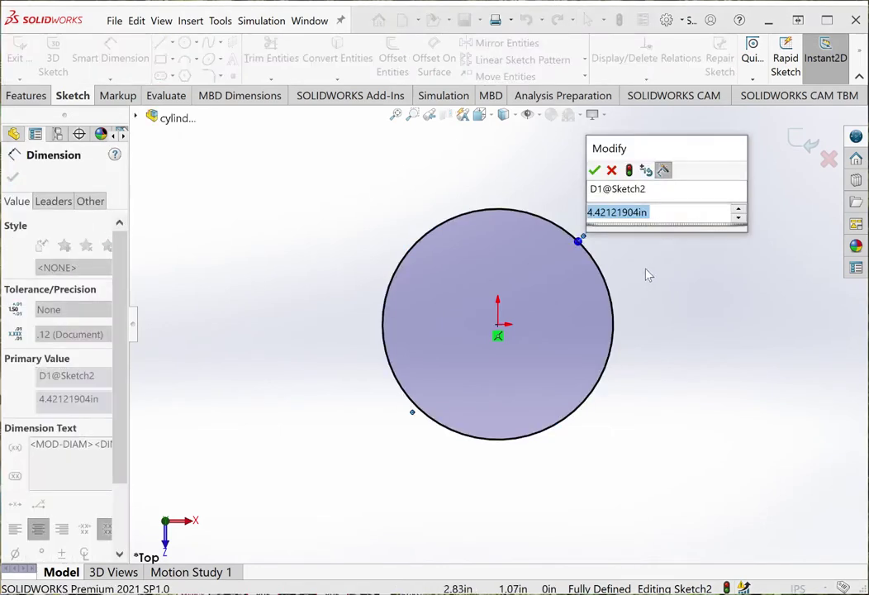
type("2")
key("Return")
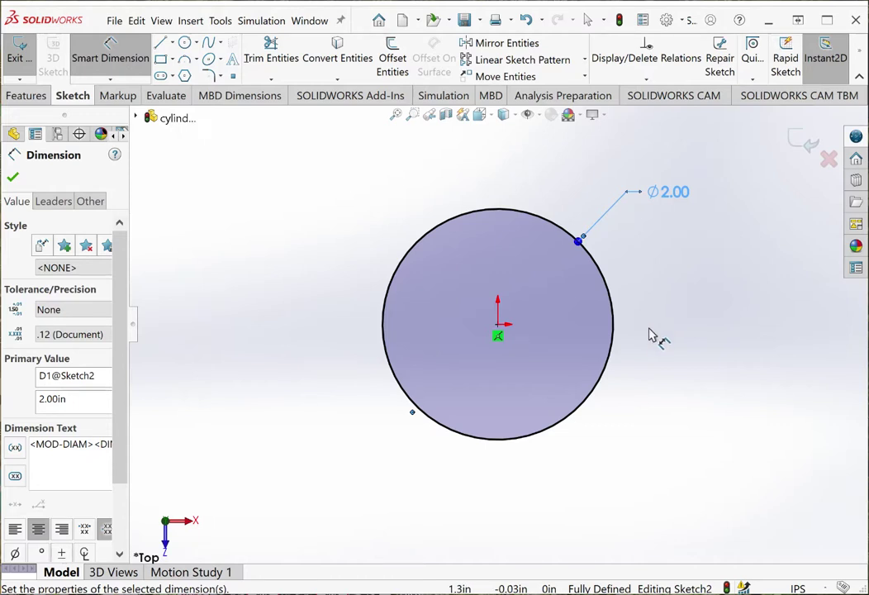
key("Escape")
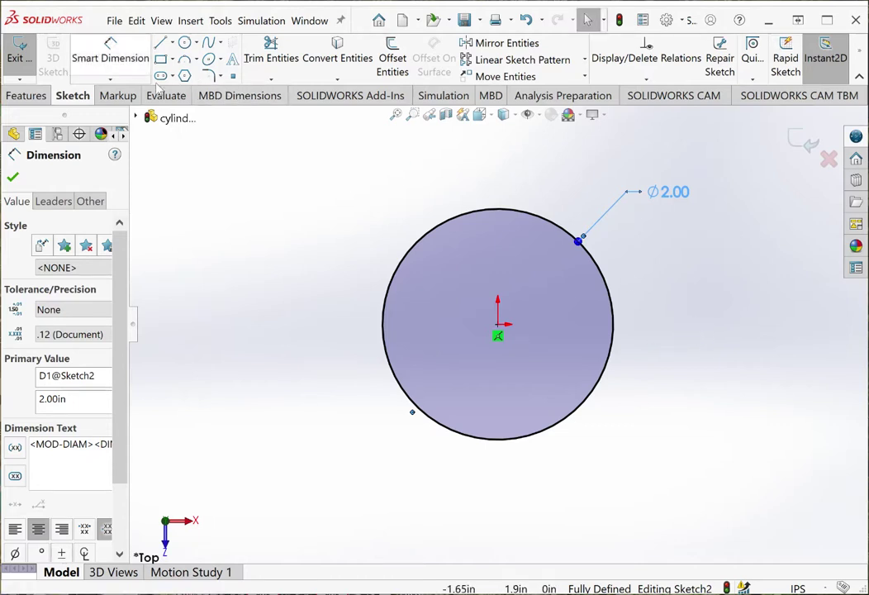
left_click(397, 284)
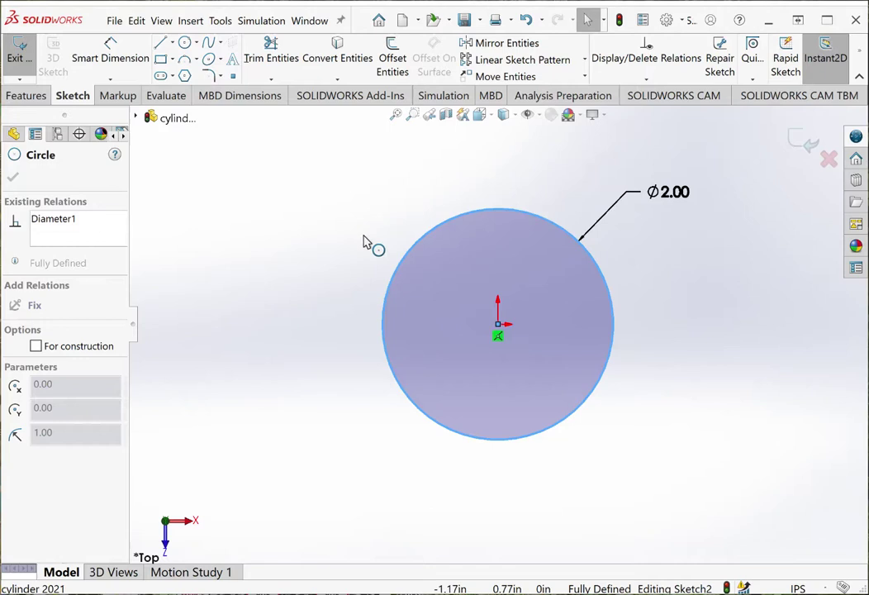
key("Return")
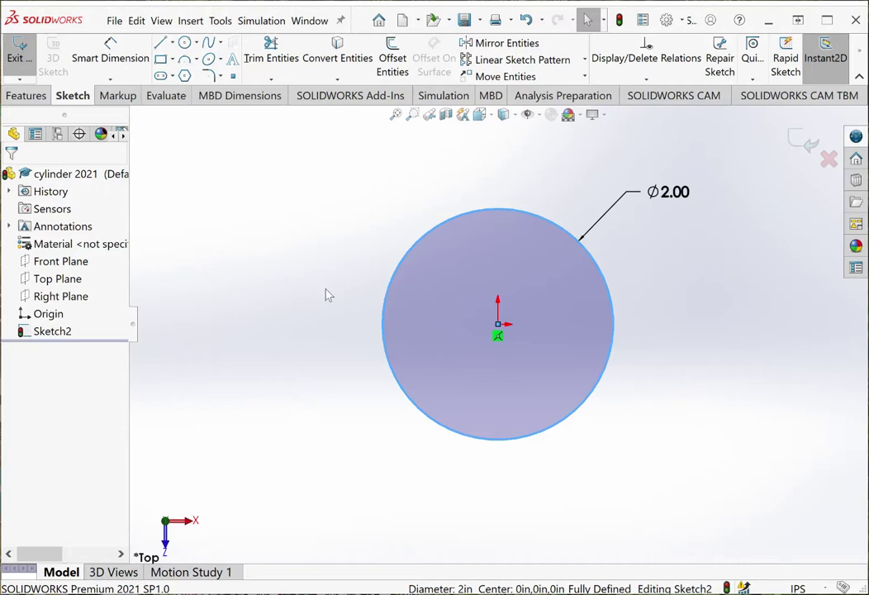
Step: Extrude the 2.00 in circle to a 1.00 in blind depth as Boss-Extrude1
left_click(36, 97)
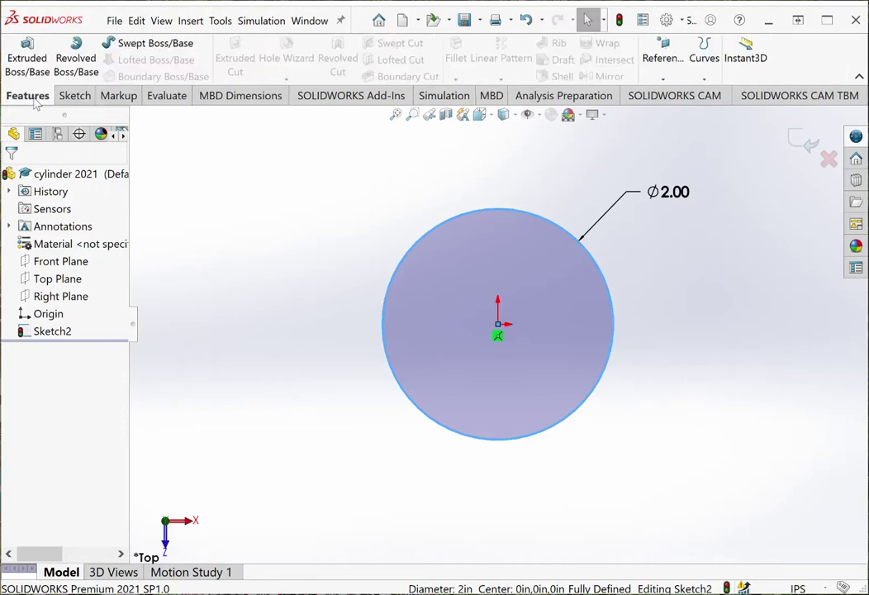
left_click(28, 58)
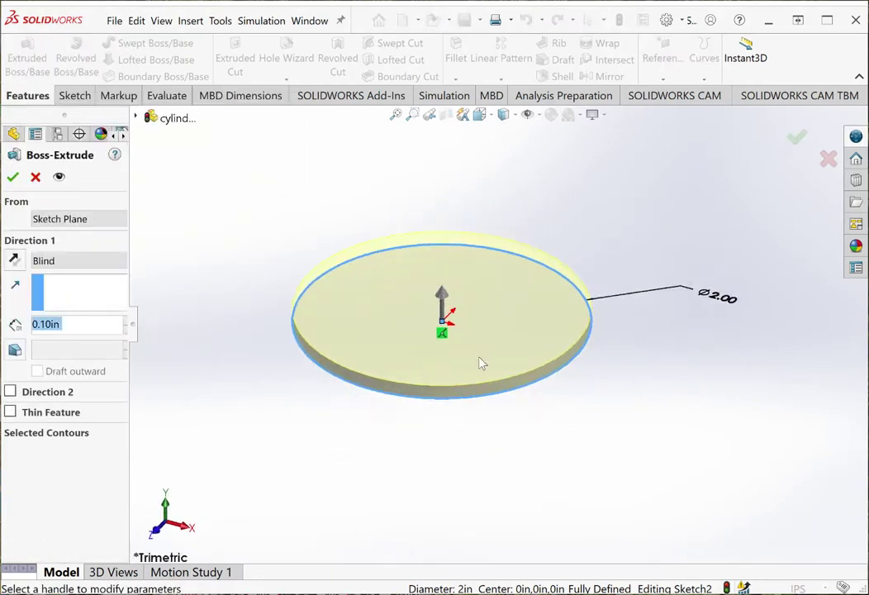
left_click_drag(444, 302, 457, 244)
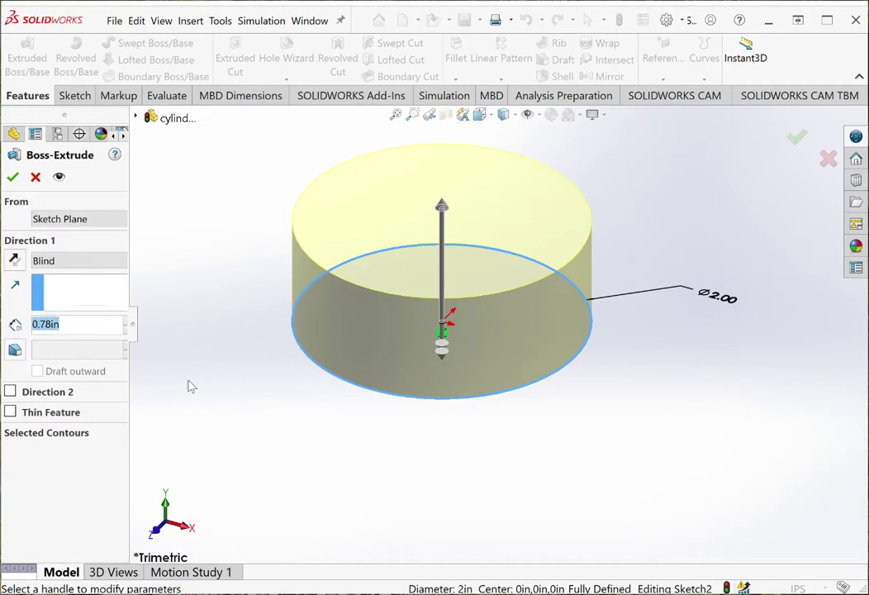
type("1")
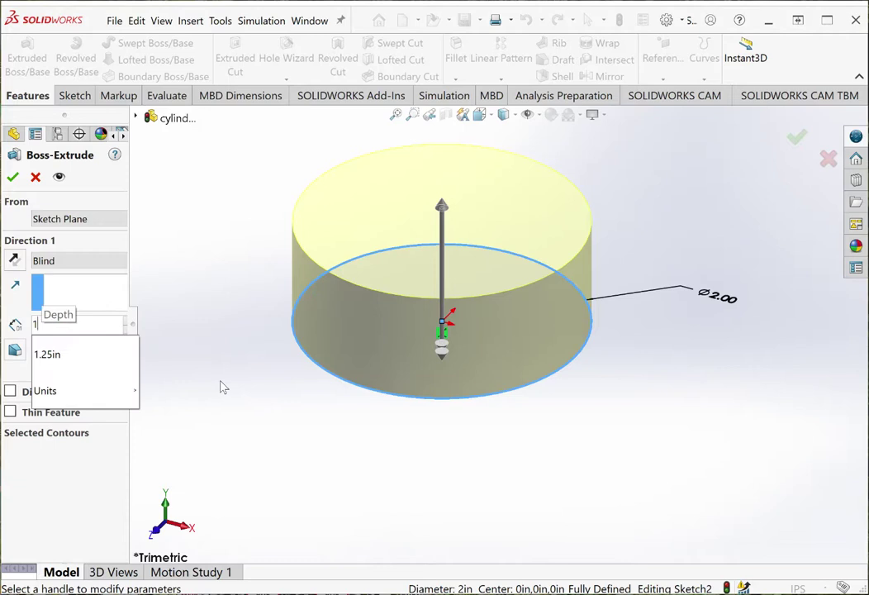
key("Return")
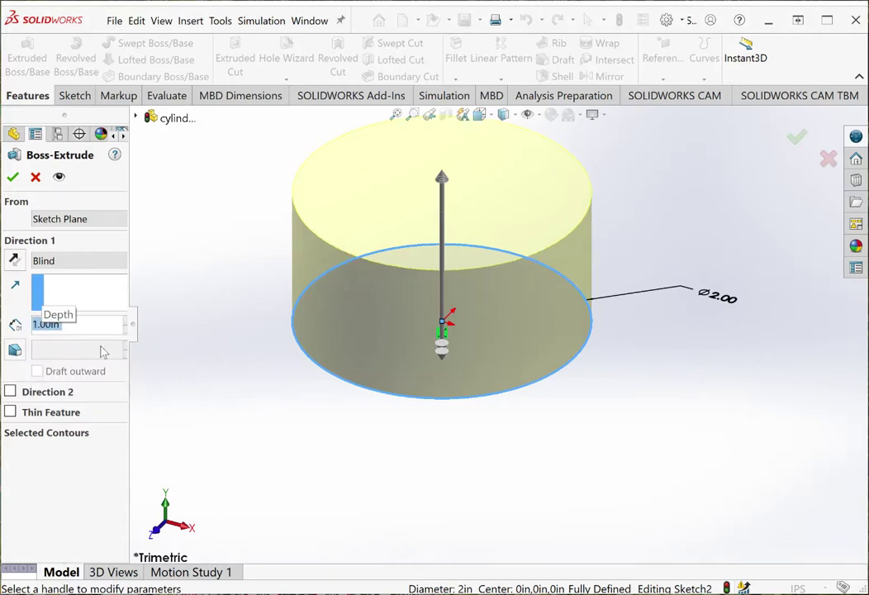
left_click(12, 177)
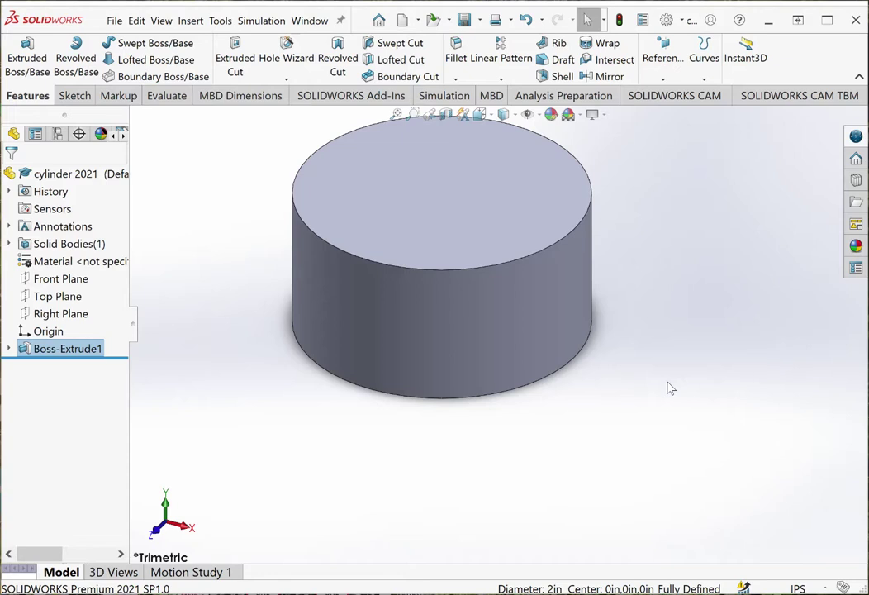
Step: Zoom to fit the cylinder and select its top face
key("f")
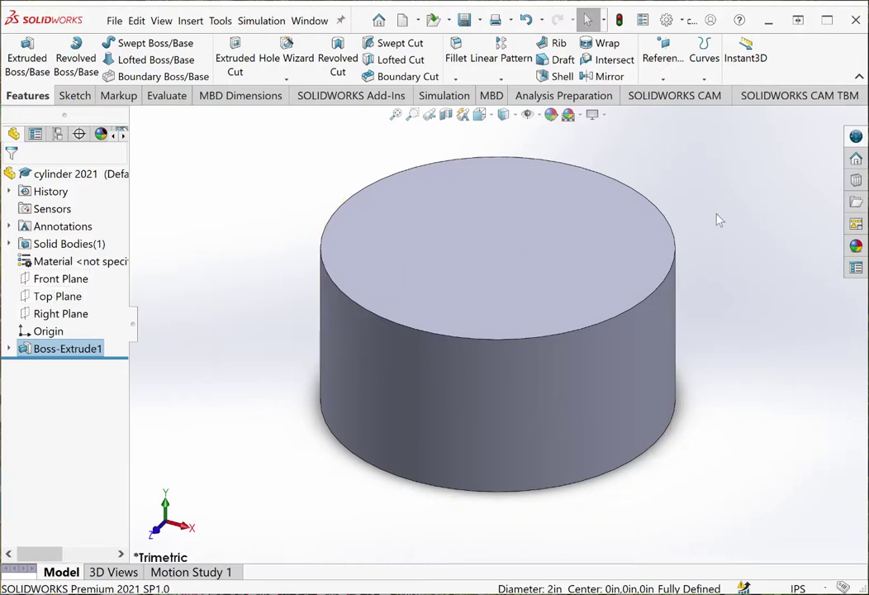
left_click(521, 251)
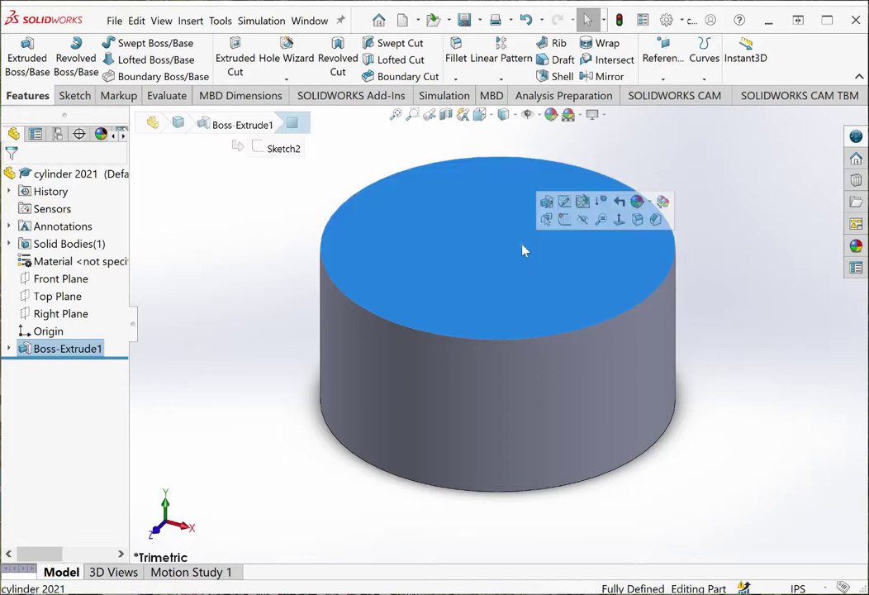
Step: Open Sketch3 on the cylinder's top face and view it flat with Normal To
left_click(565, 220)
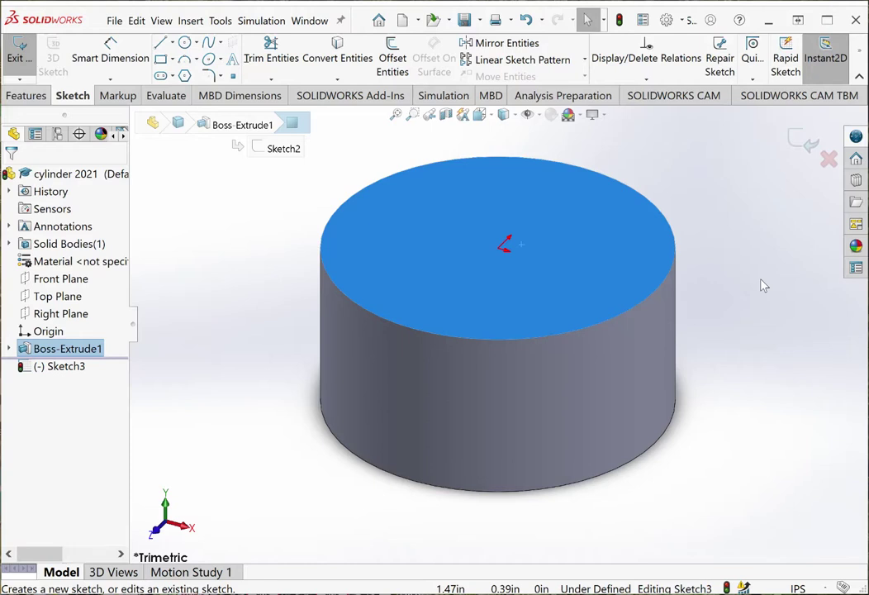
key("ctrl+8")
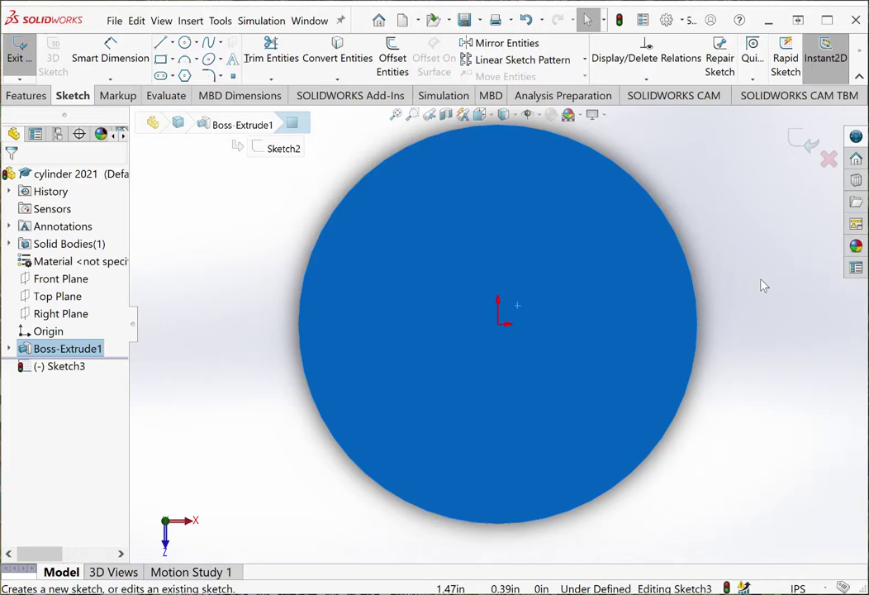
key("ctrl+7")
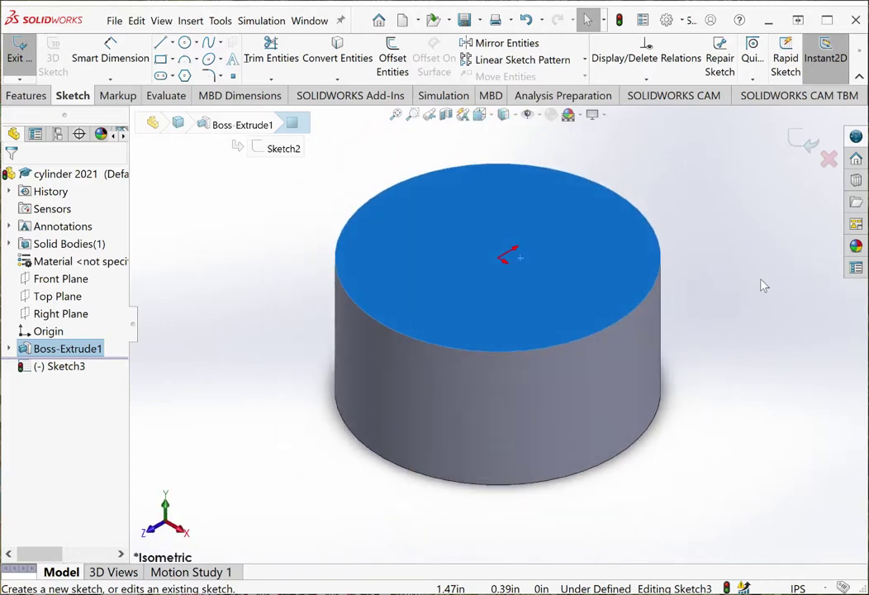
key("ctrl+8")
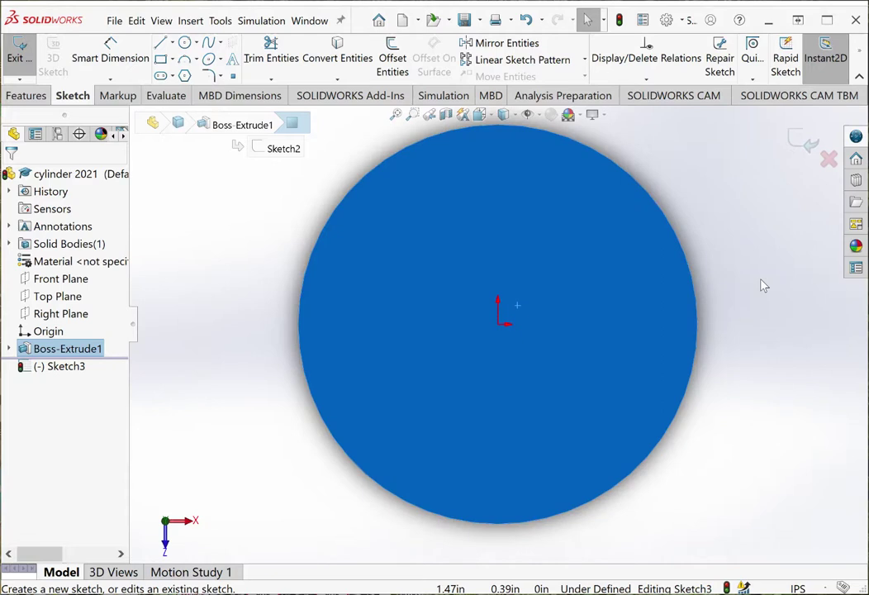
key("ctrl+7")
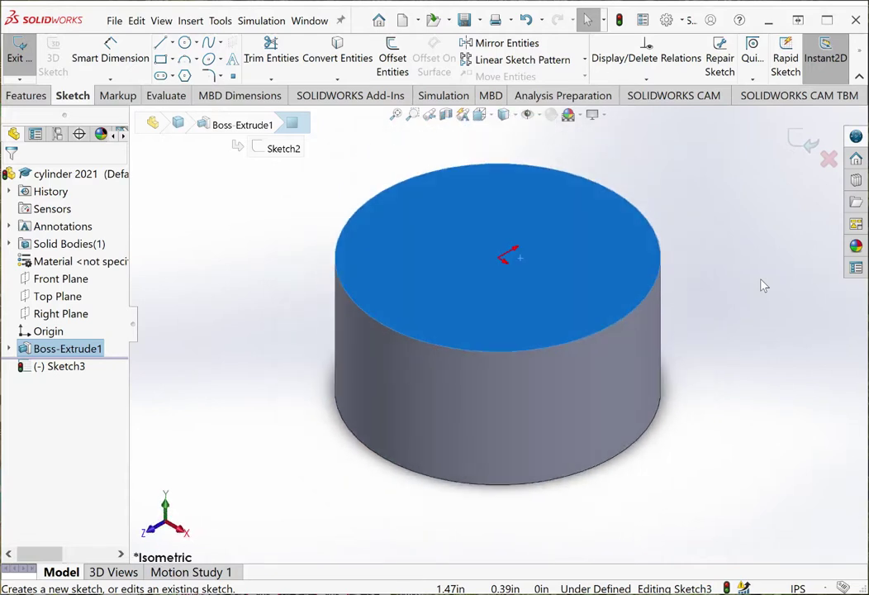
key("ctrl+8")
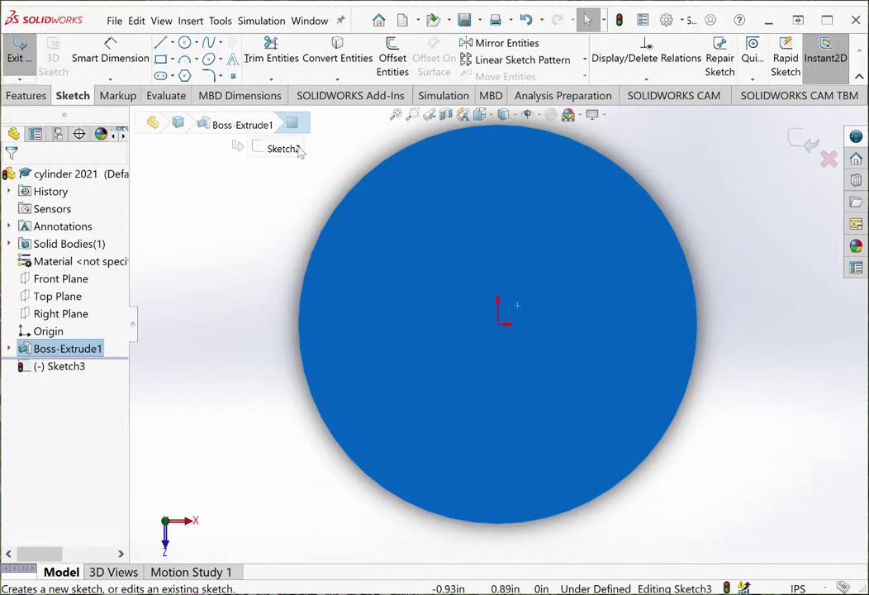
left_click(185, 43)
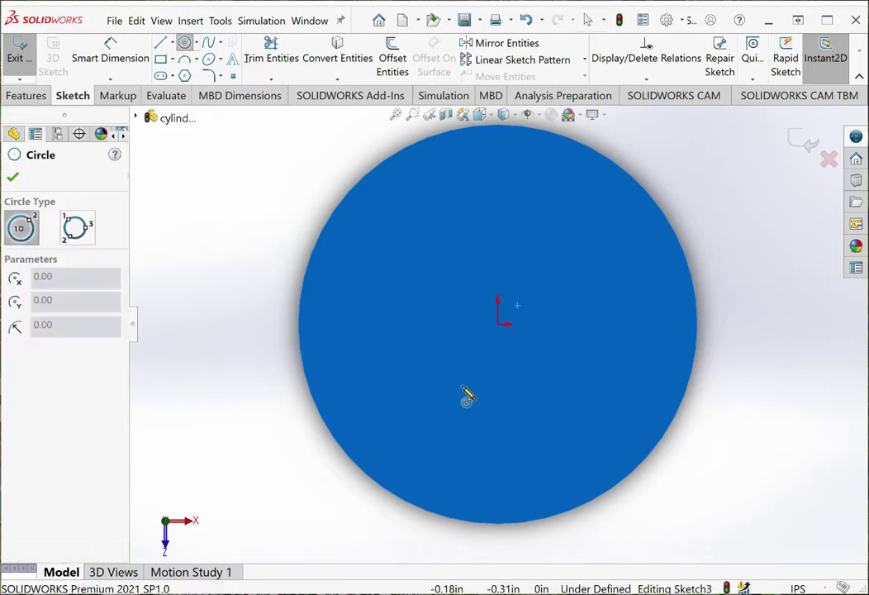
Step: Draw an origin-centred circle on the top face and dimension it to 1.00 in diameter
left_click(499, 325)
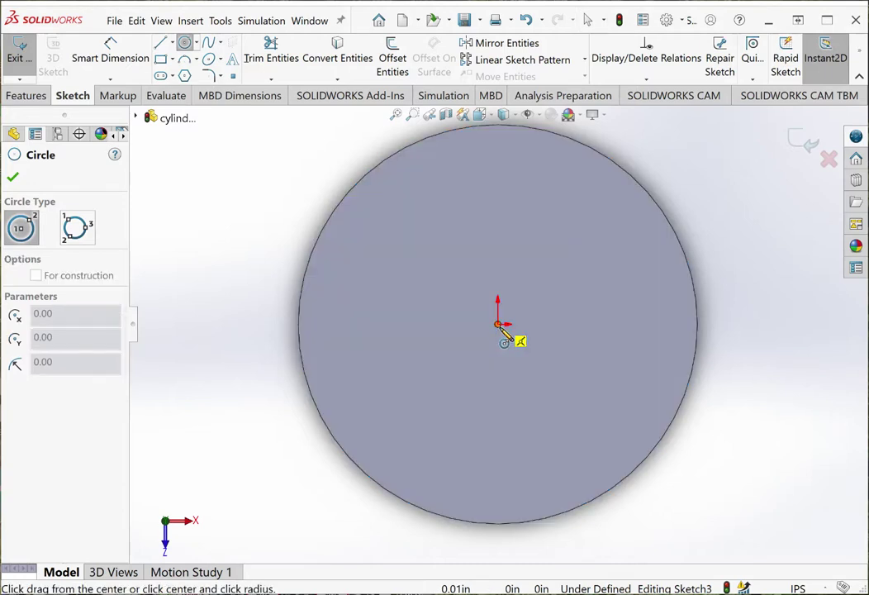
left_click(591, 381)
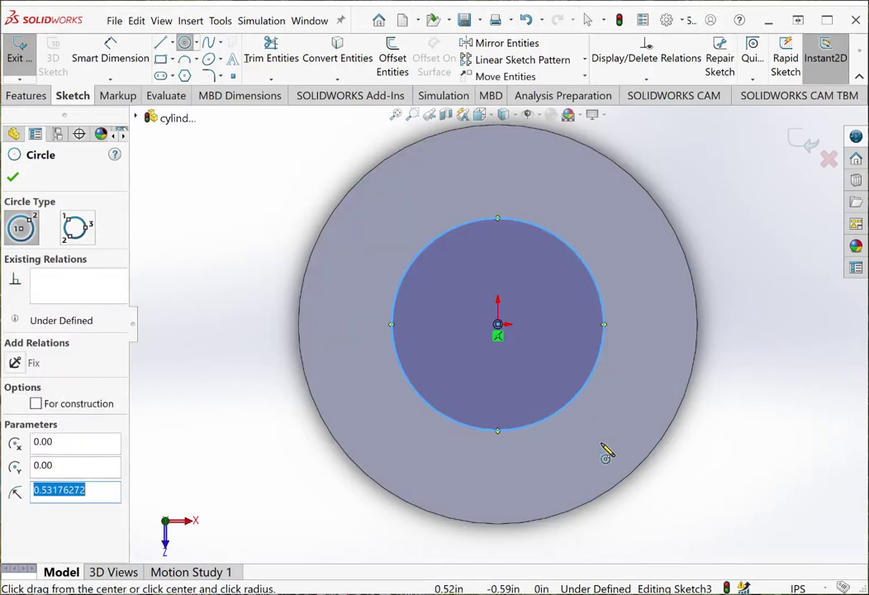
left_click(110, 56)
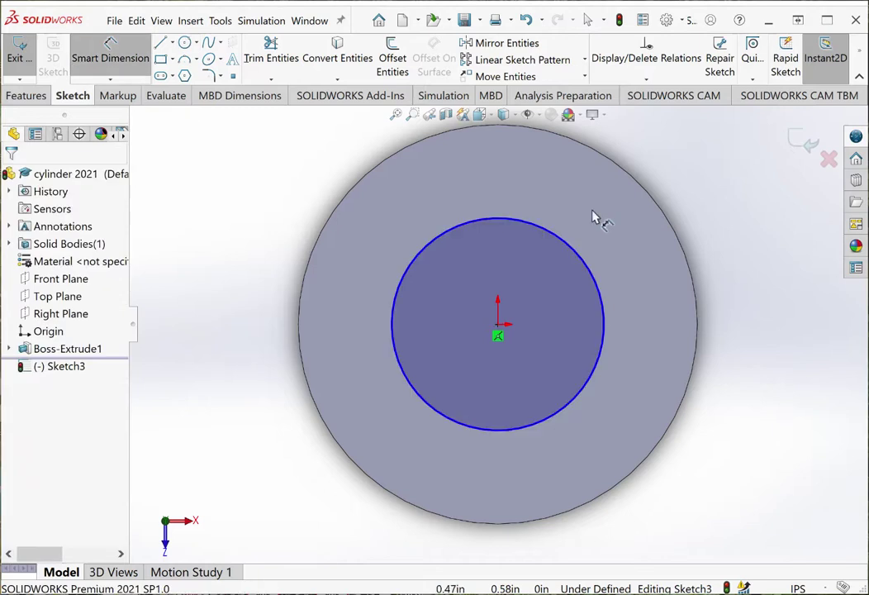
left_click(583, 266)
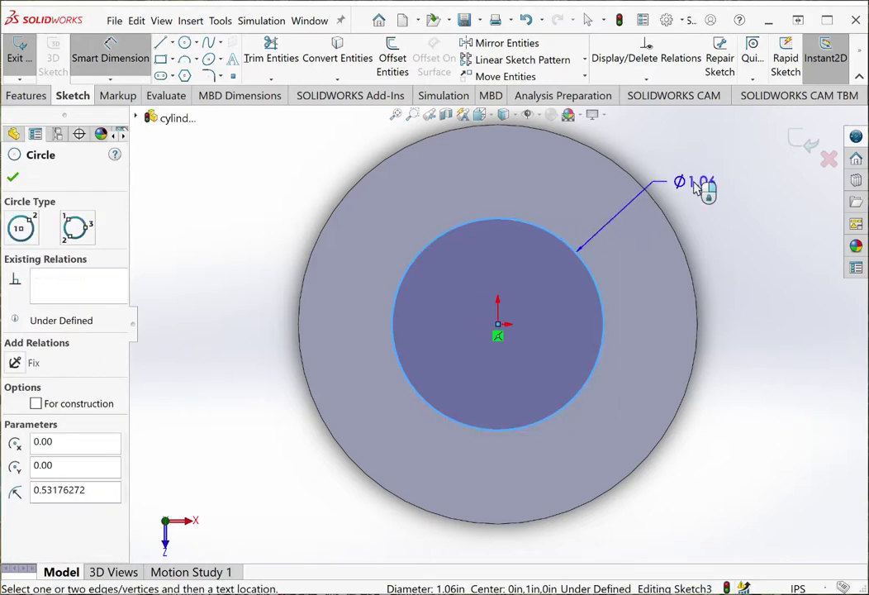
left_click(698, 183)
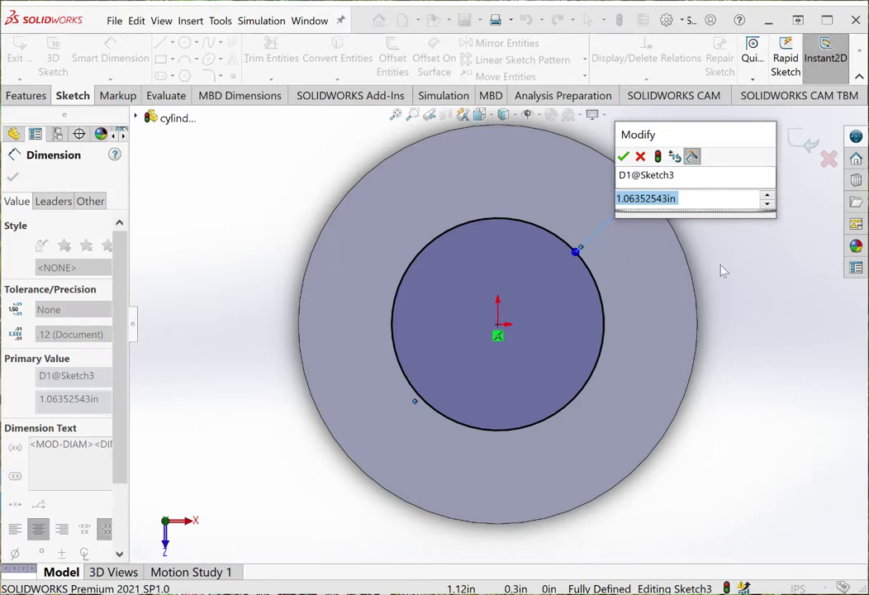
type("1")
key("Return")
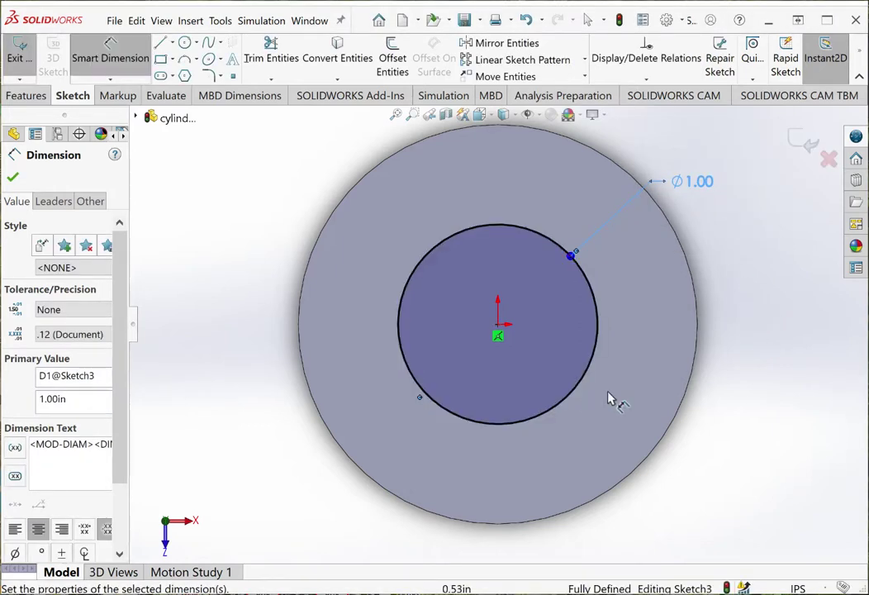
Step: Extrude the 1.00 in circle 0.50 in upward as Boss-Extrude2
left_click(26, 95)
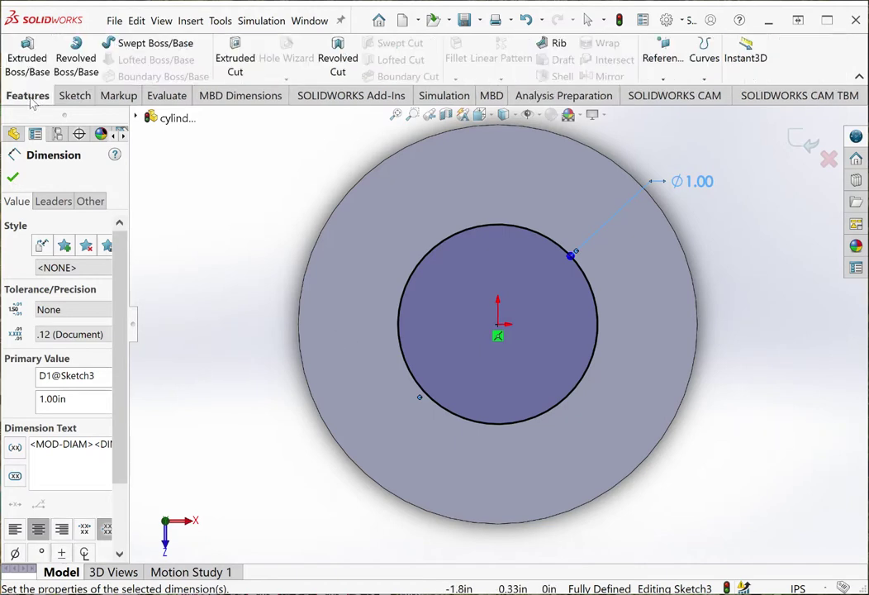
left_click(28, 59)
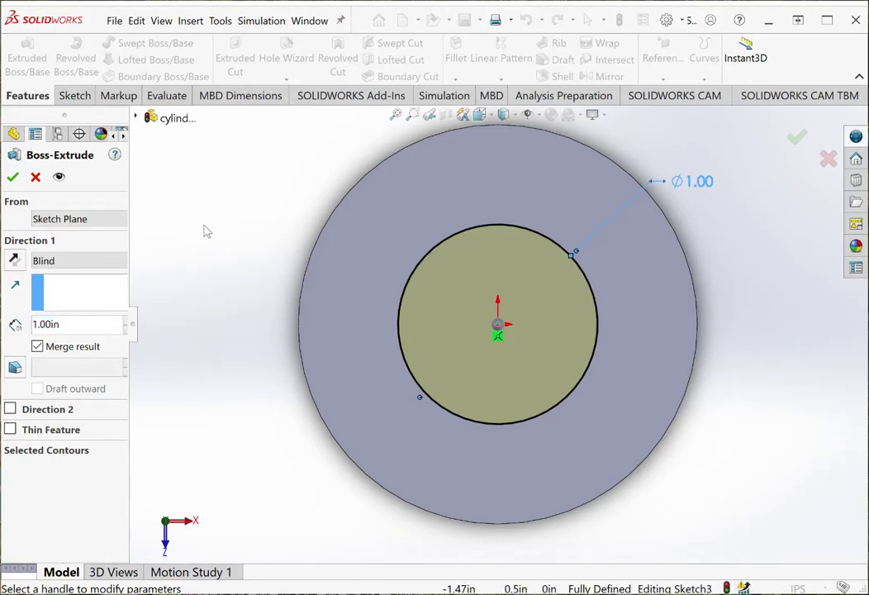
key("ctrl+7")
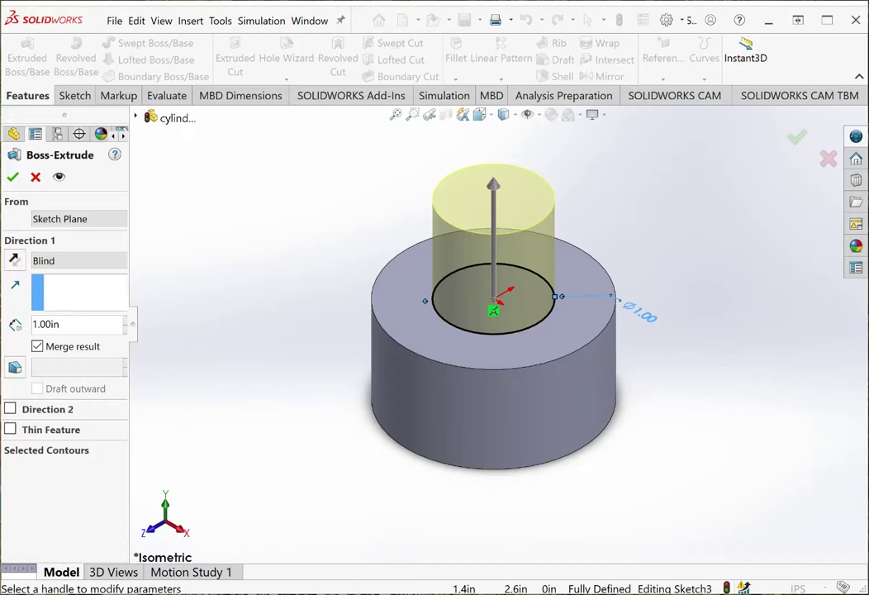
left_click(75, 326)
left_click_drag(75, 326, 26, 330)
type(".5")
key("Return")
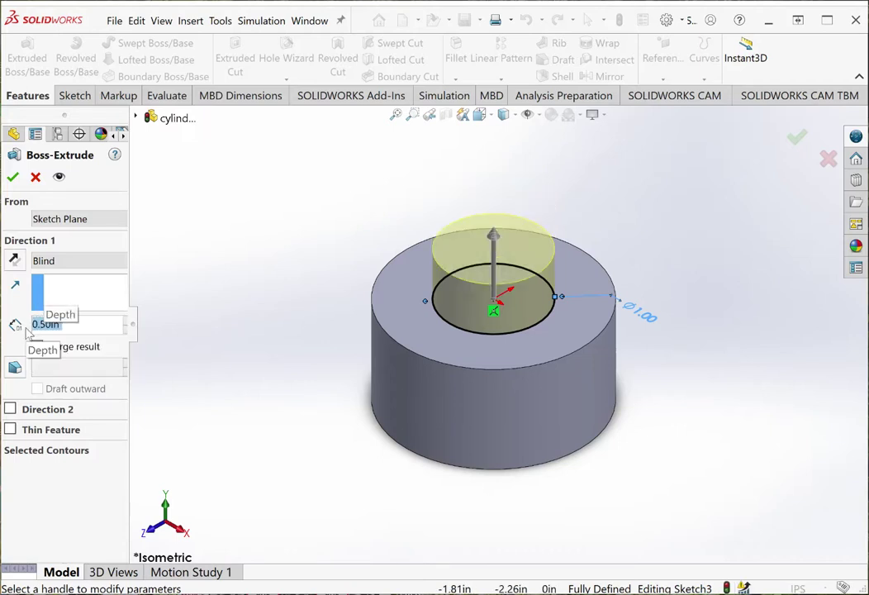
left_click(12, 177)
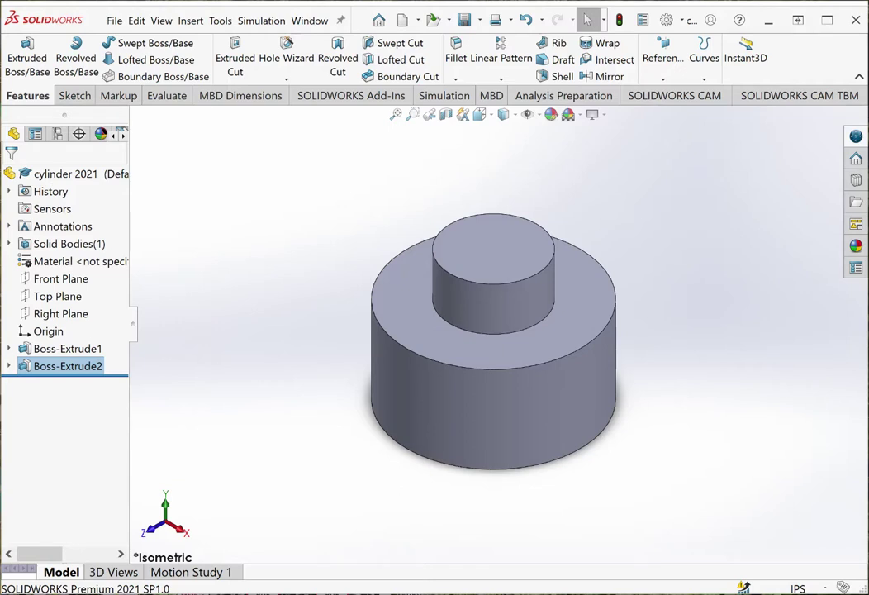
Step: Change the view orientation, ending with a straight top view of the stepped part
left_click(479, 115)
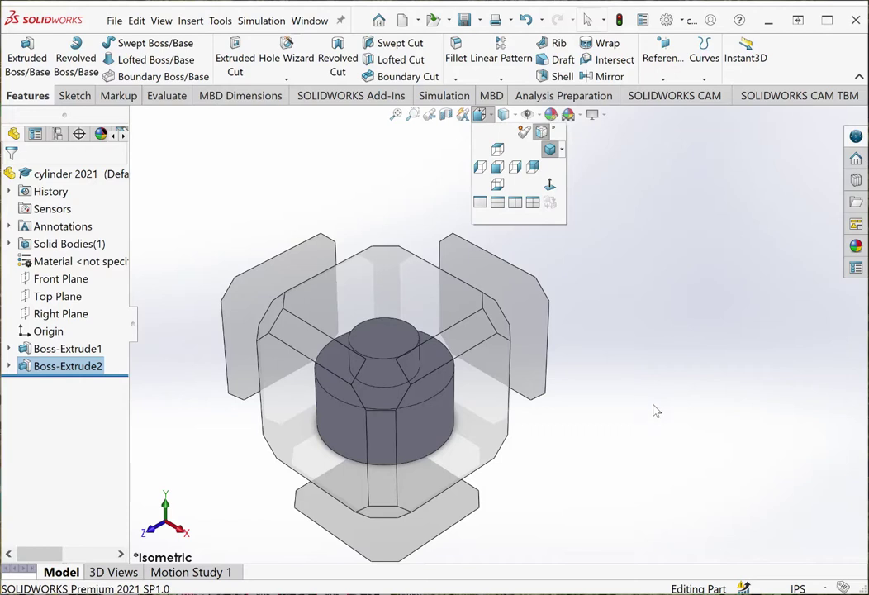
mouse_move(499, 323)
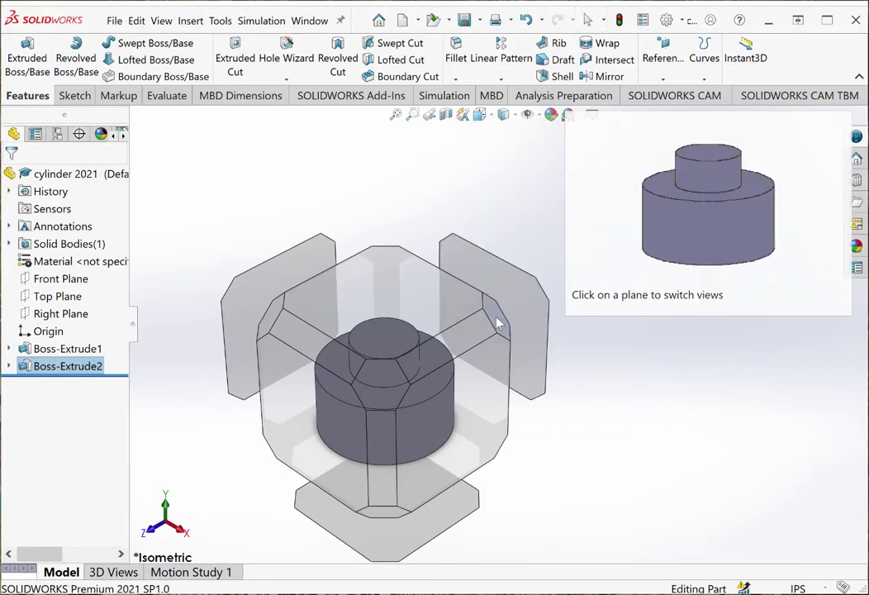
left_click(499, 323)
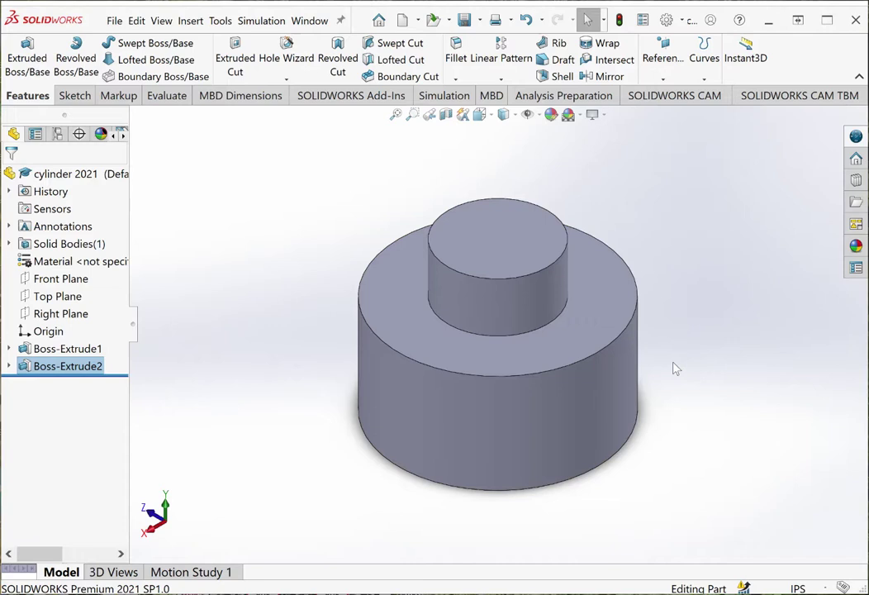
key("space")
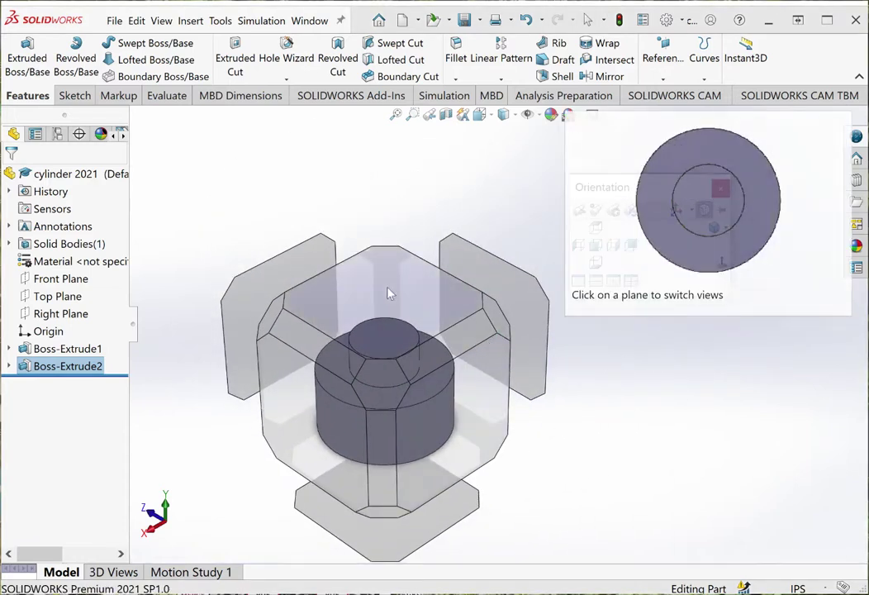
left_click(349, 298)
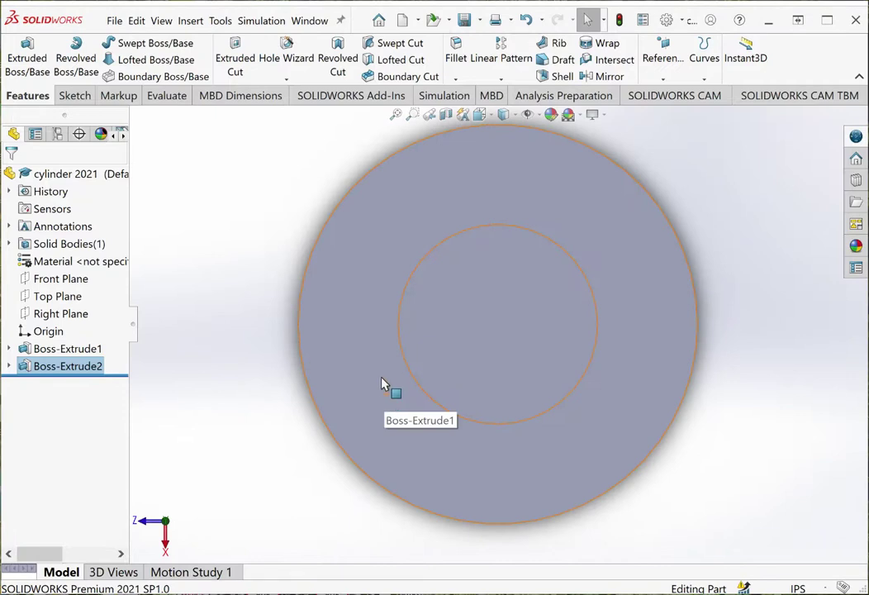
left_click(482, 115)
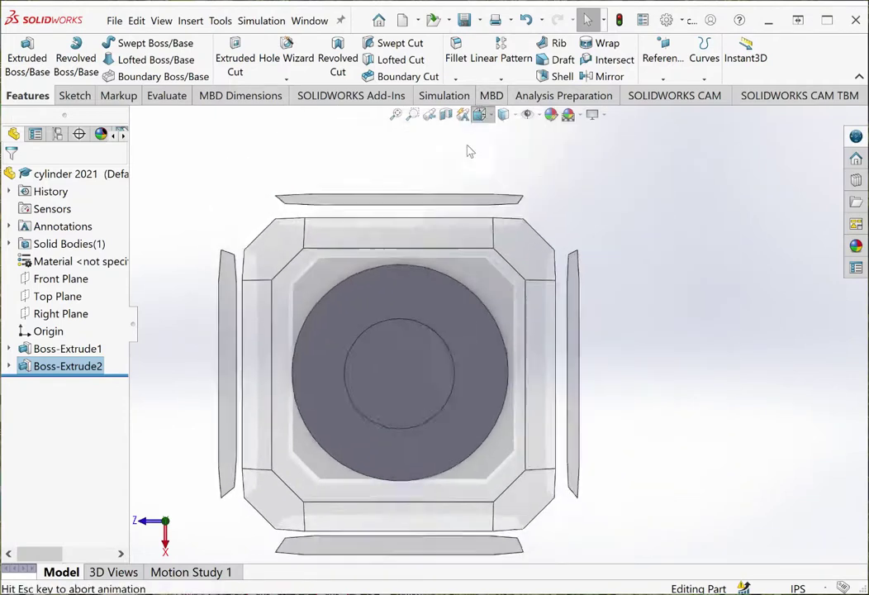
left_click(496, 281)
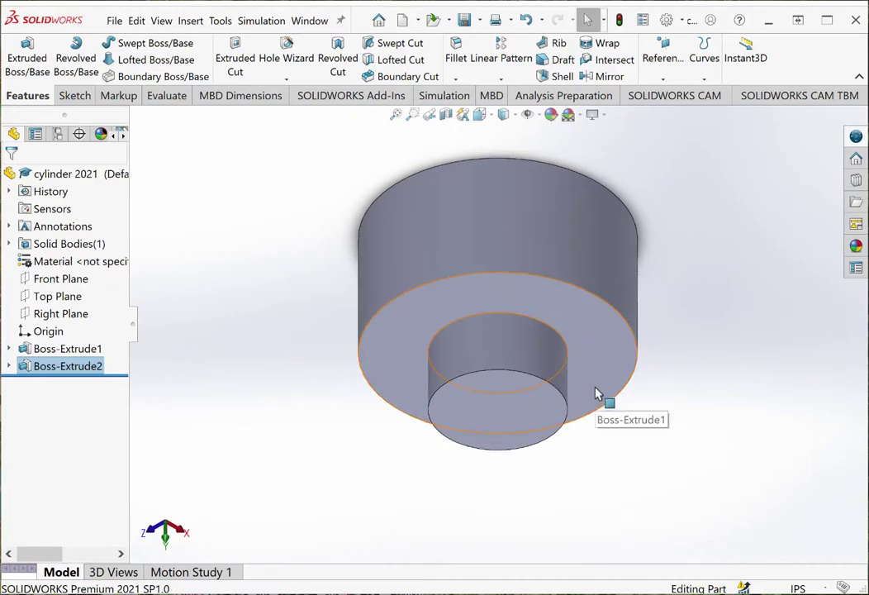
left_click(481, 117)
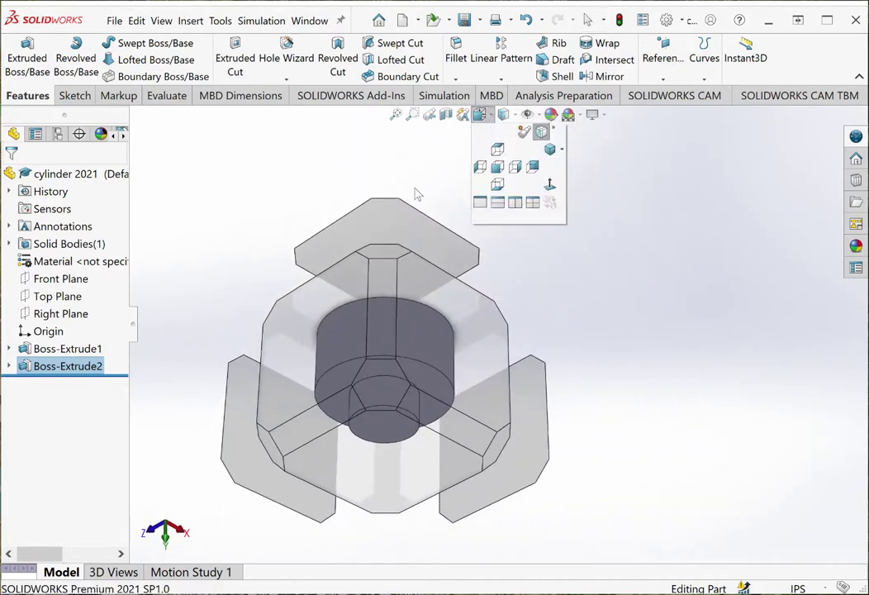
left_click(390, 233)
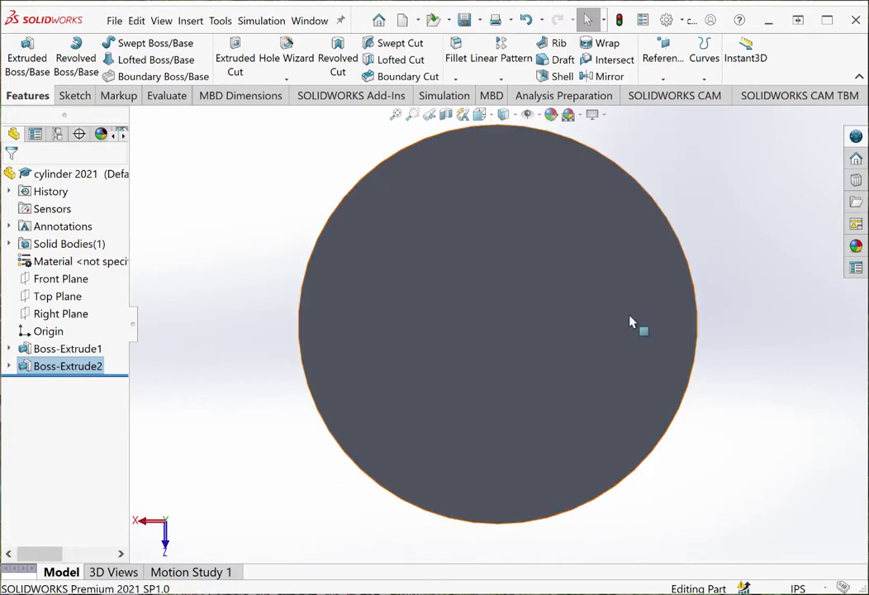
key("space")
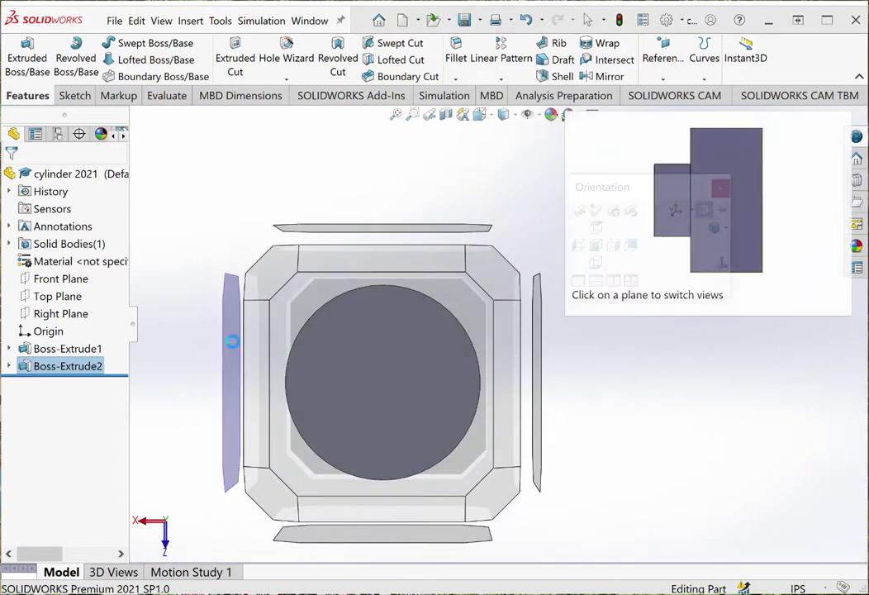
left_click(233, 346)
key("space")
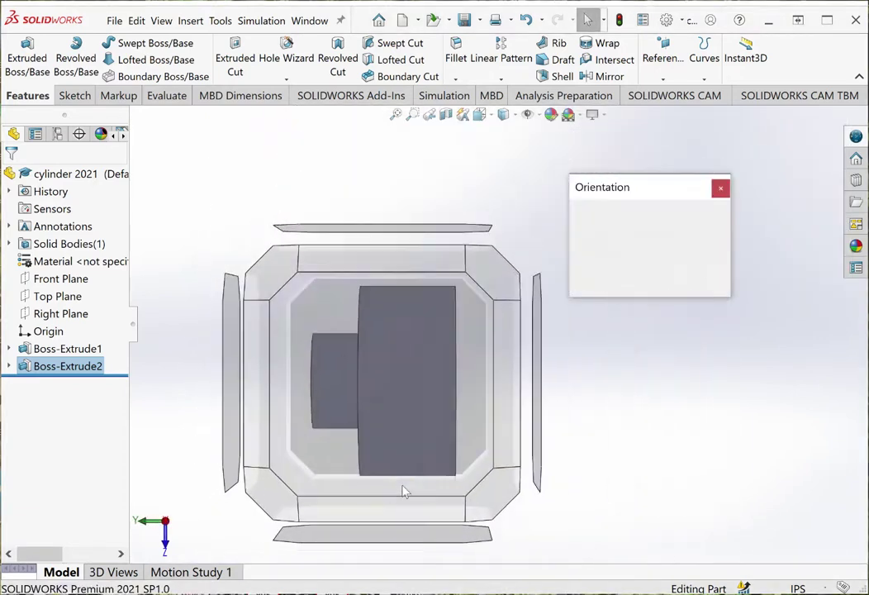
left_click(272, 275)
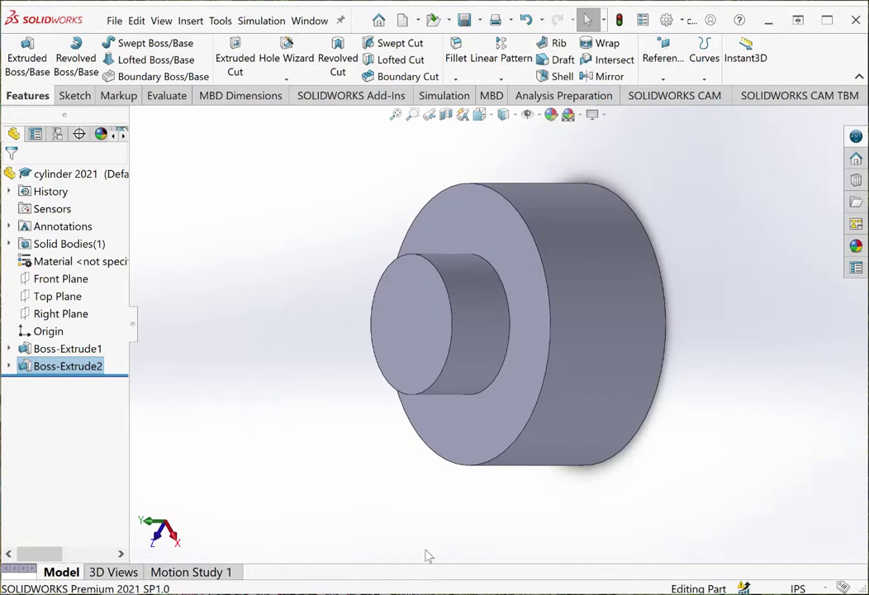
key("space")
left_click(322, 424)
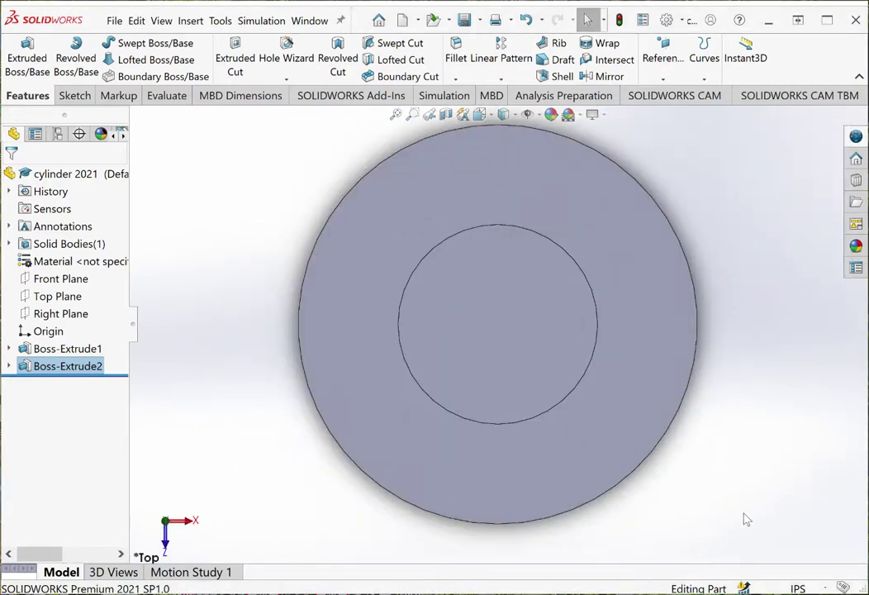
key("ctrl+7")
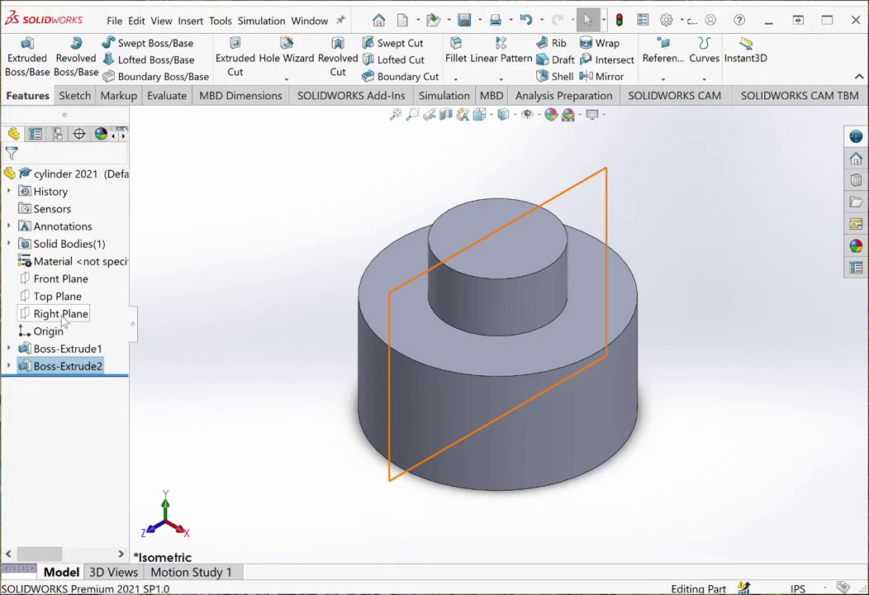
left_click(63, 319)
Step: Start a sketch on the Right Plane and draw the closed L-shaped slot outline with lines
left_click(108, 298)
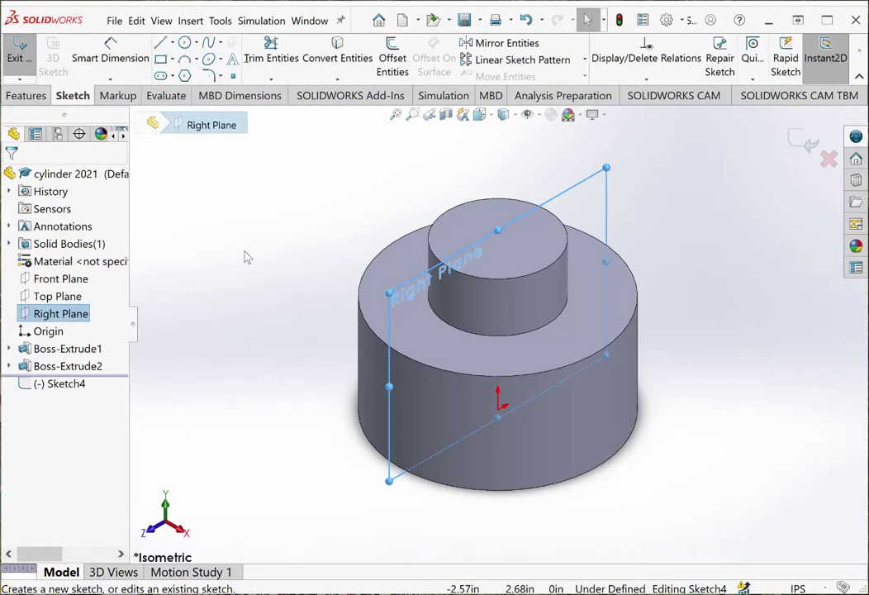
key("ctrl+8")
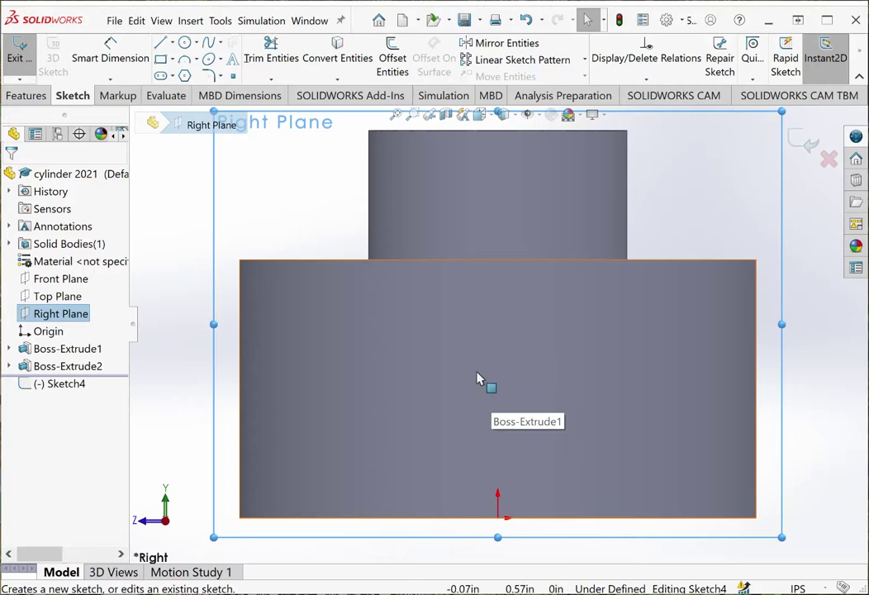
left_click(159, 42)
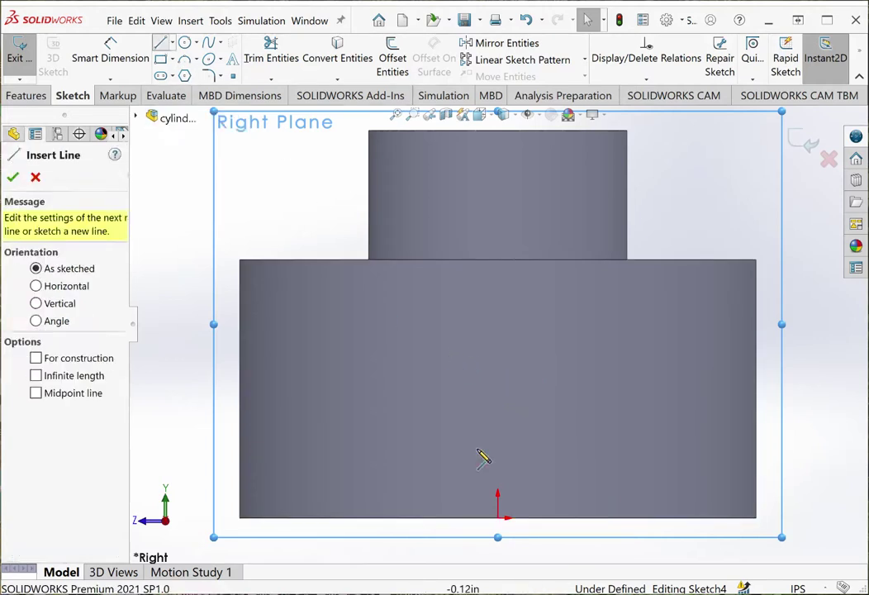
left_click(626, 436)
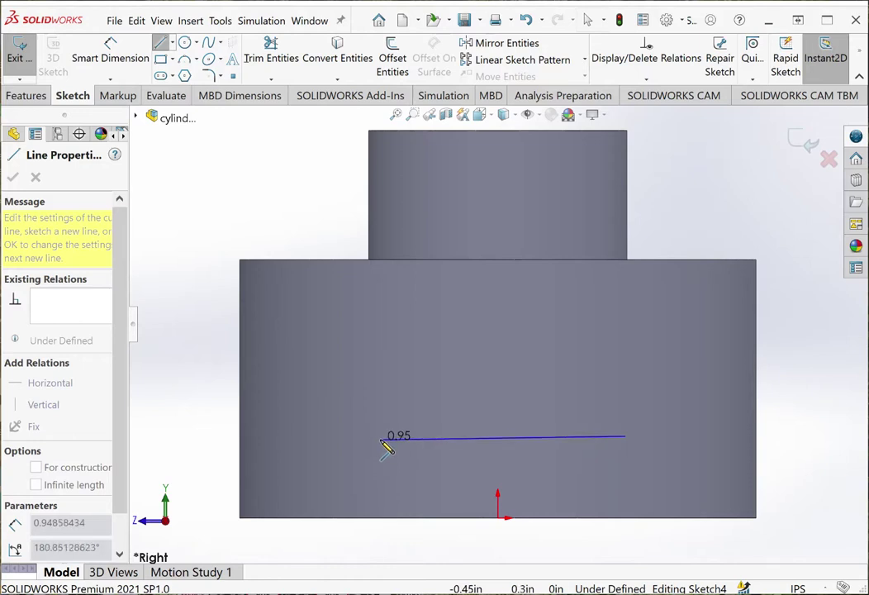
left_click(380, 437)
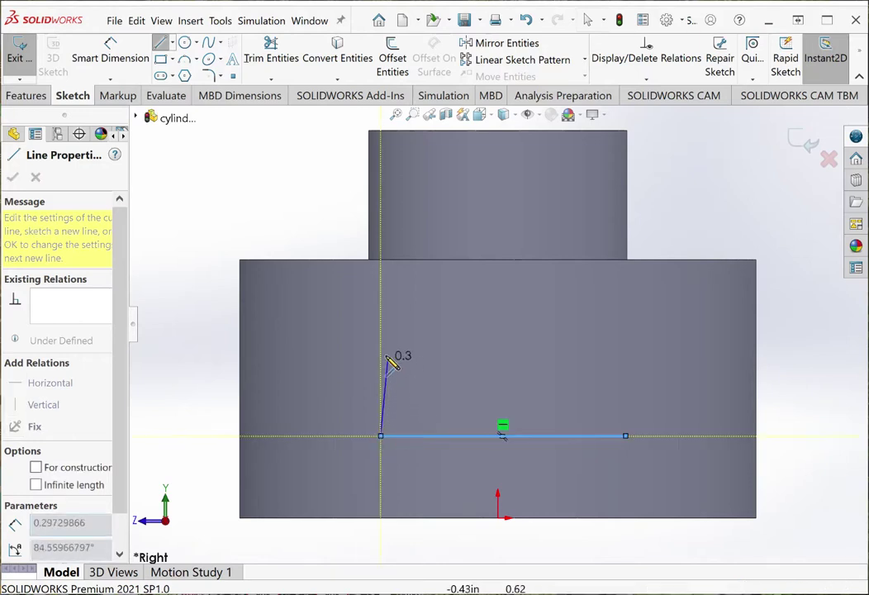
left_click(381, 311)
left_click(546, 311)
double_click(545, 386)
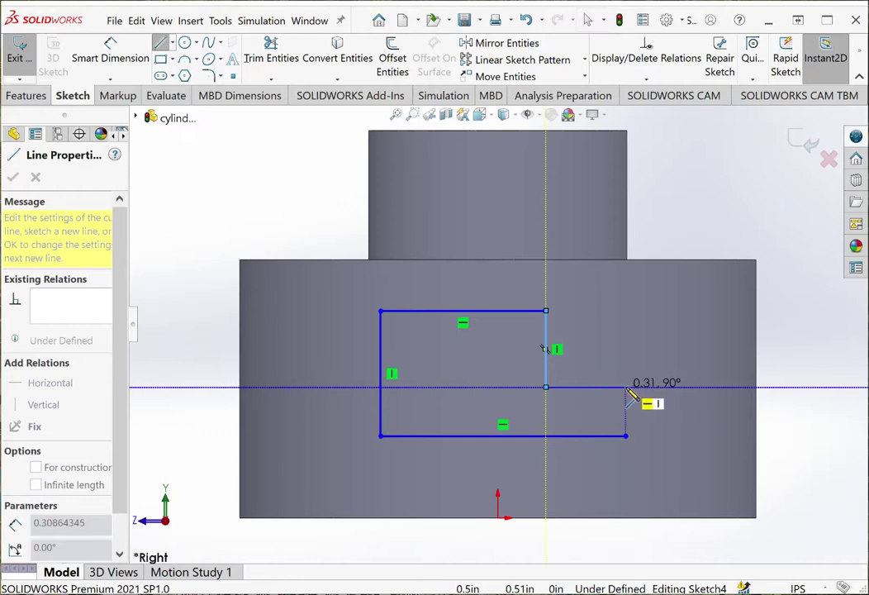
left_click(626, 387)
left_click(626, 436)
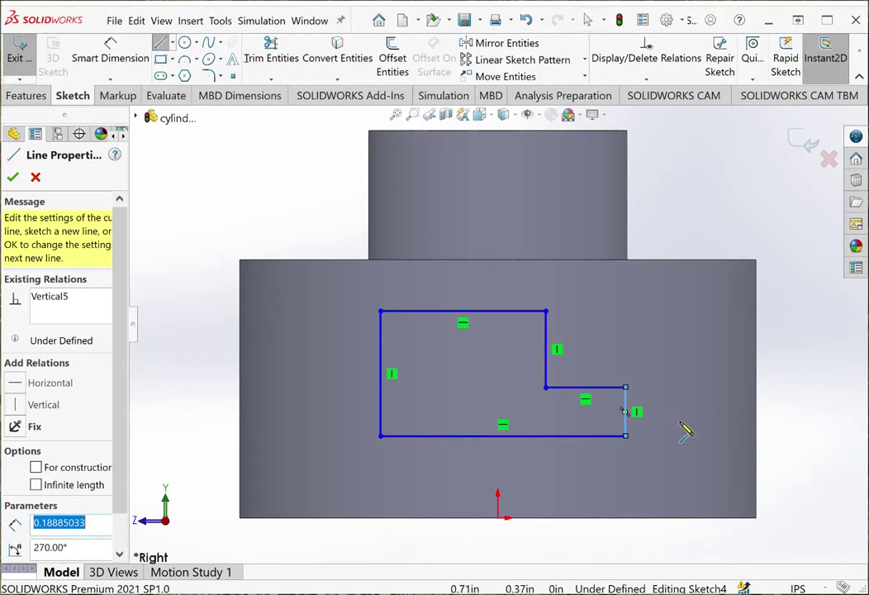
Step: Dimension the slot's bottom edge to 1.00 and its left edge .50 from the origin
left_click(121, 57)
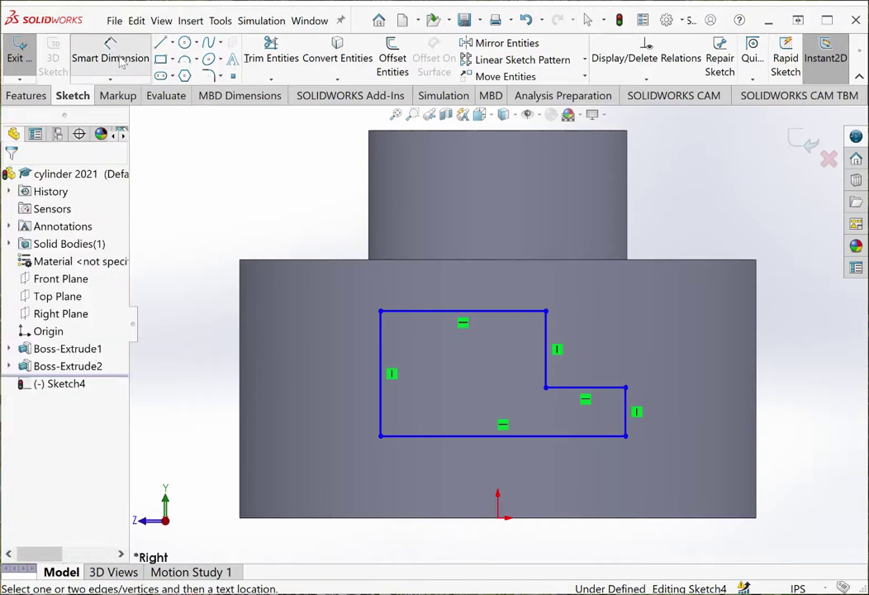
left_click(500, 437)
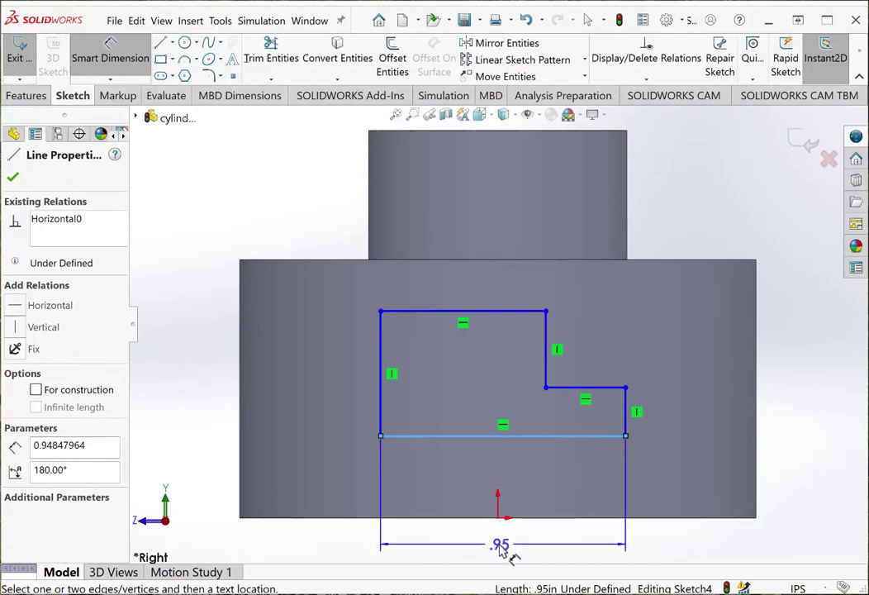
left_click(501, 539)
type("1")
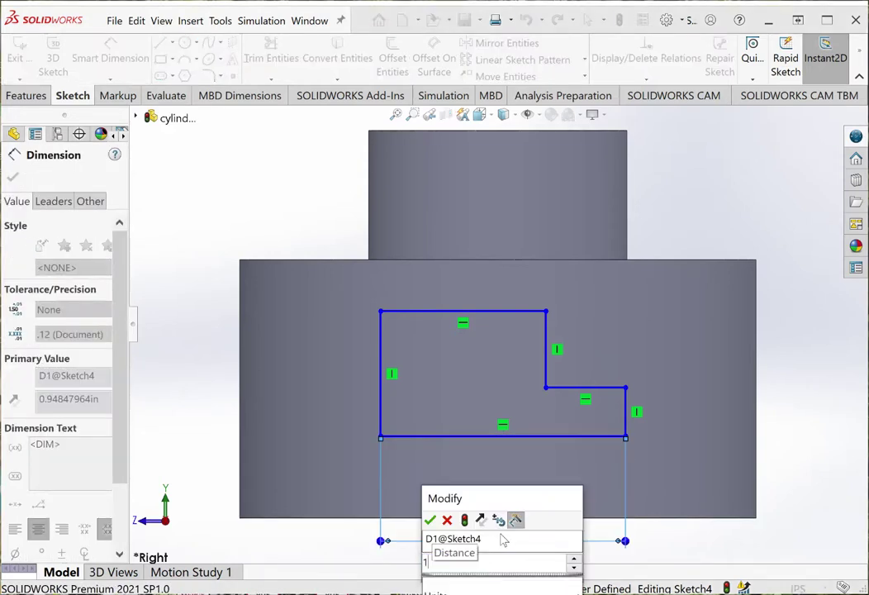
key("Return")
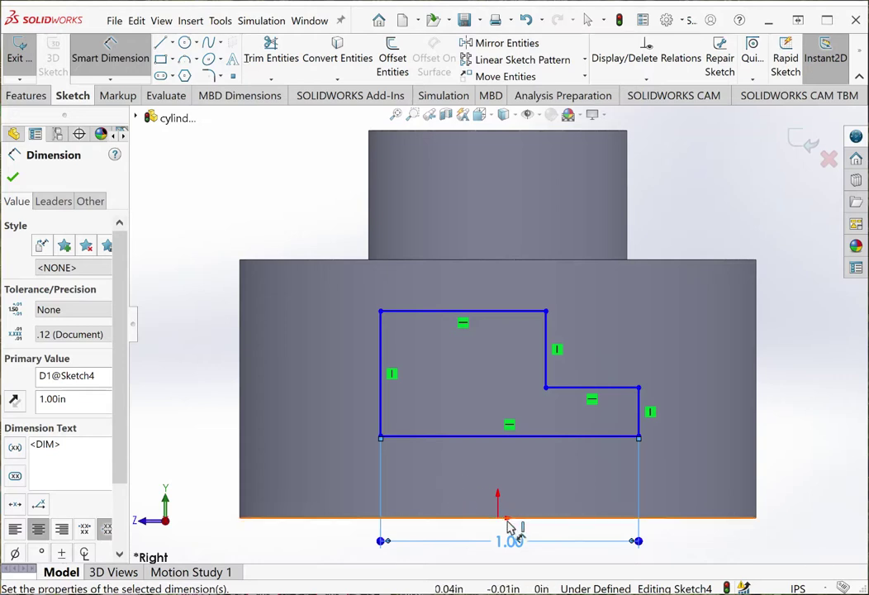
left_click(381, 400)
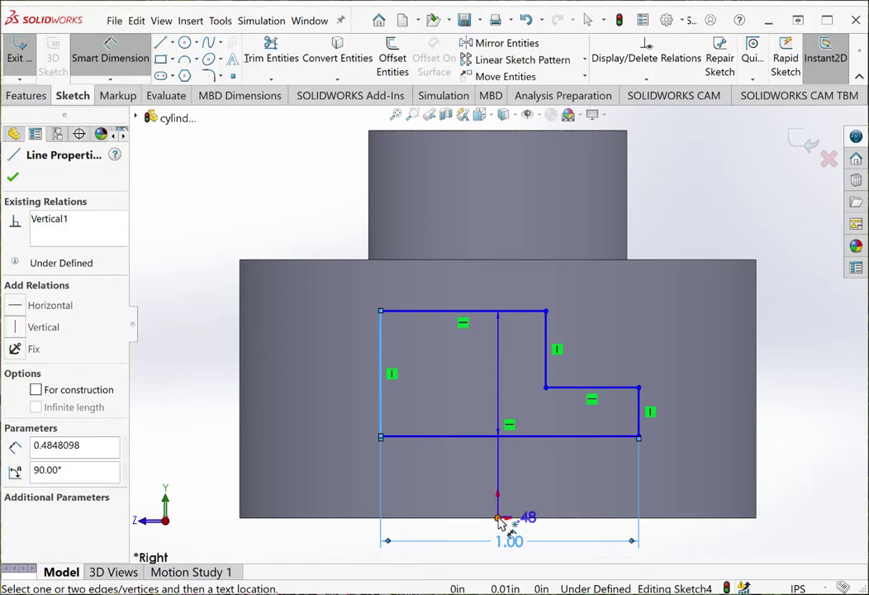
left_click(497, 519)
left_click(442, 485)
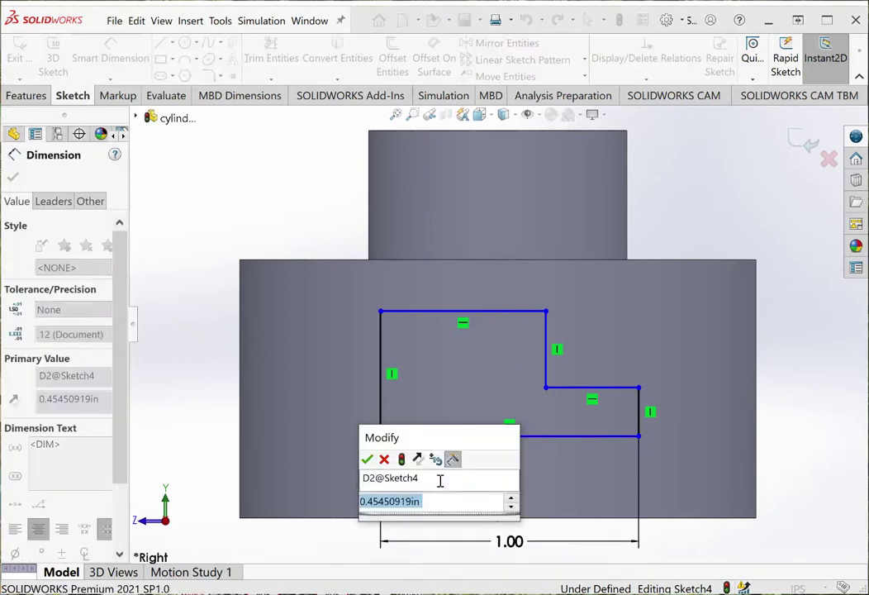
type(".5")
key("Return")
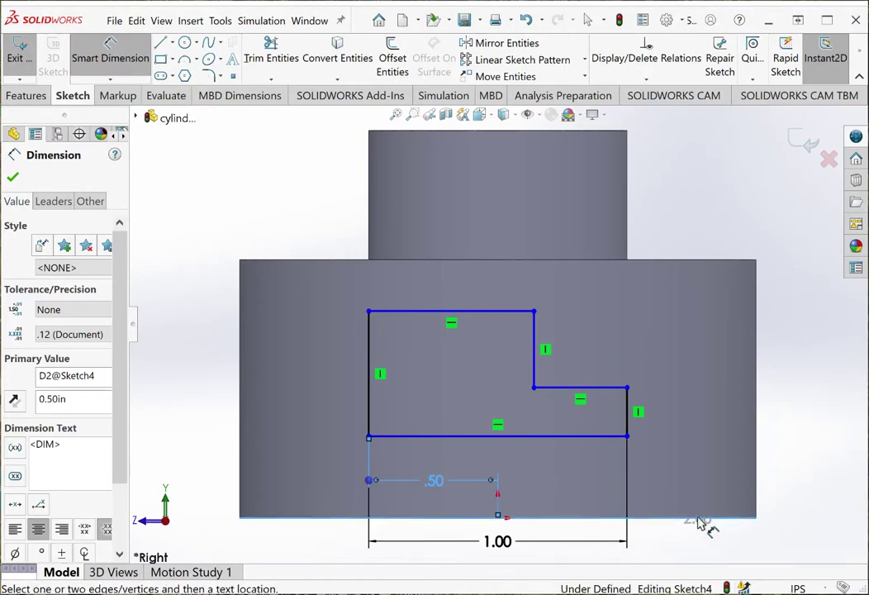
Step: Set the slot bottom .25 above the part's base and the step height to .13
left_click(592, 444)
left_click(690, 518)
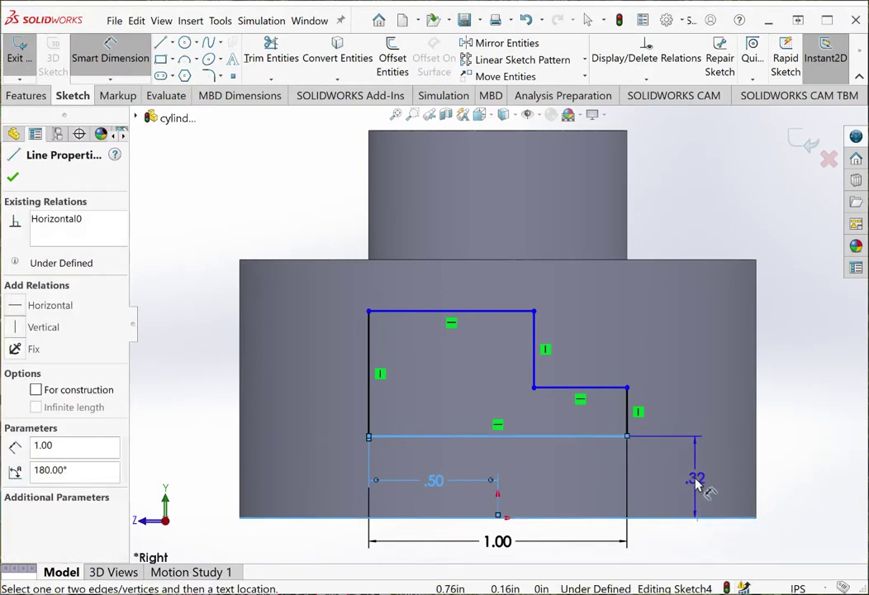
left_click(698, 485)
type("5")
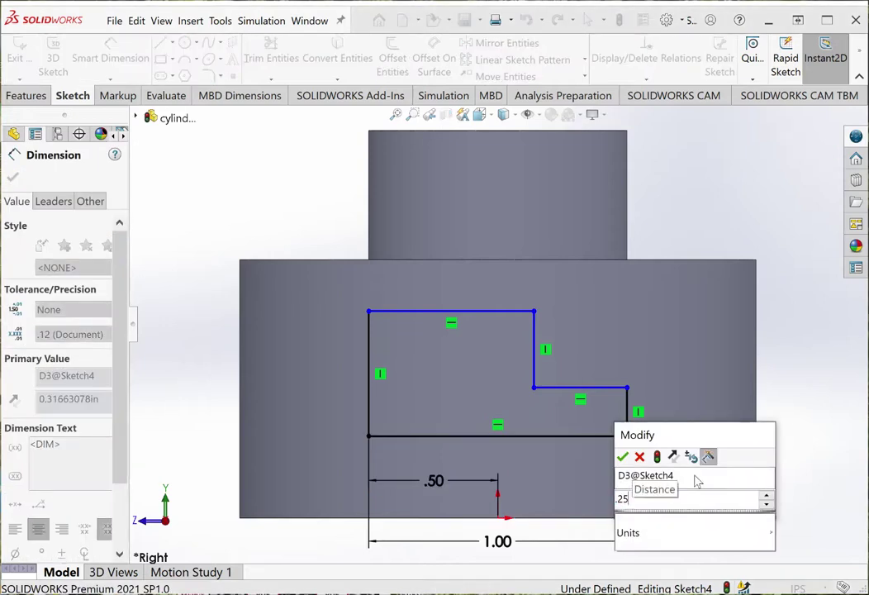
key("Return")
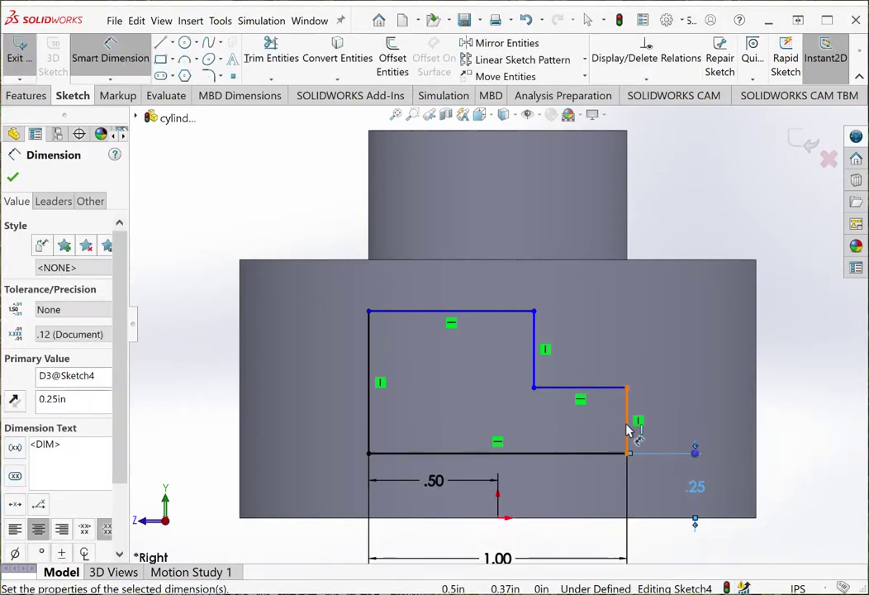
left_click(636, 426)
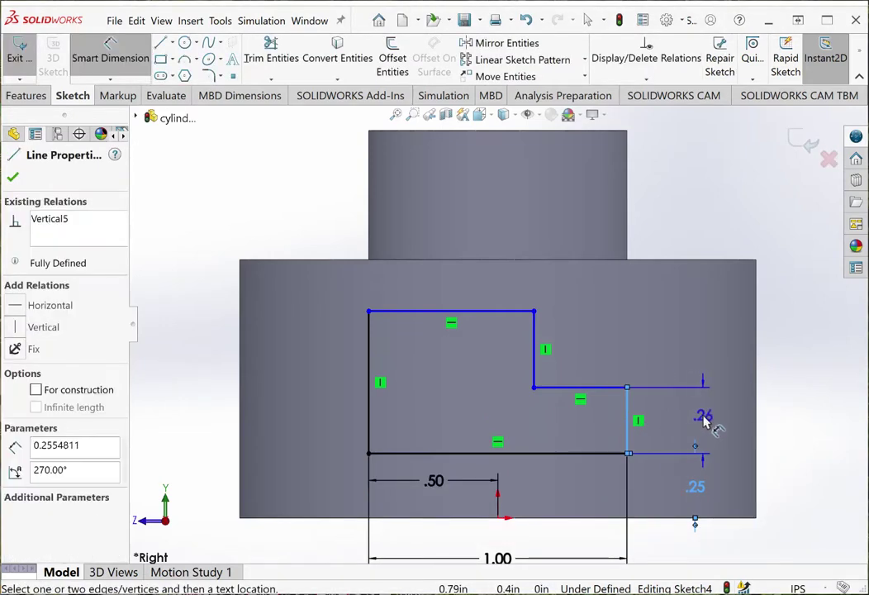
left_click(702, 420)
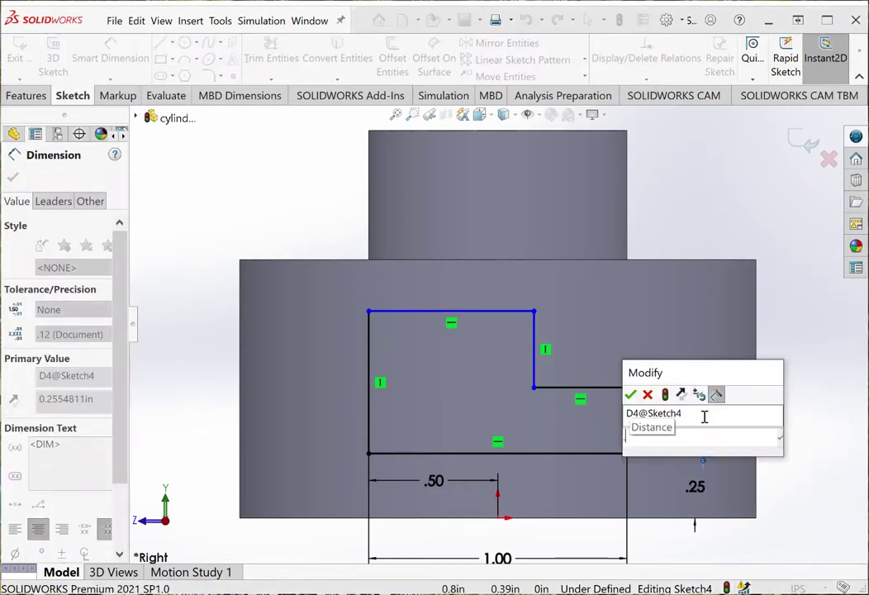
type(".1")
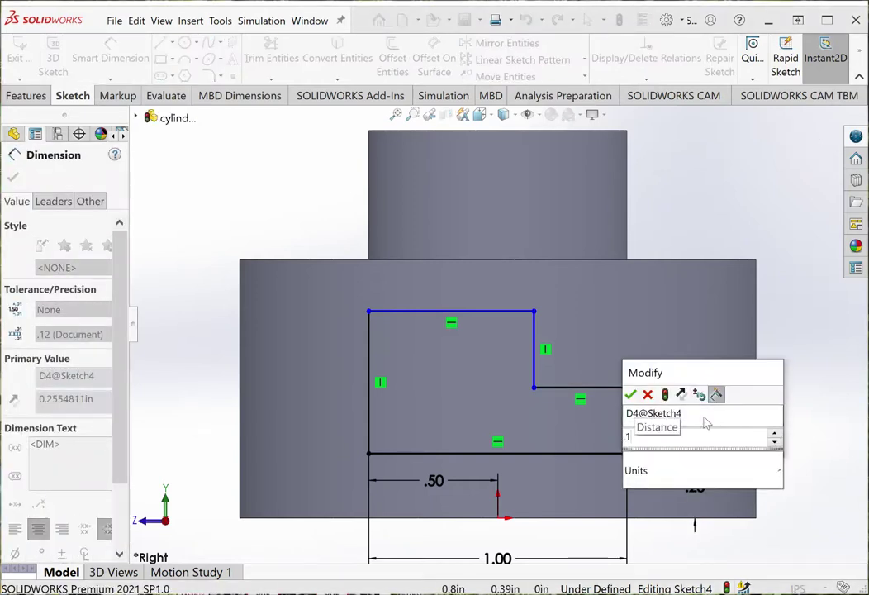
type("3")
key("Return")
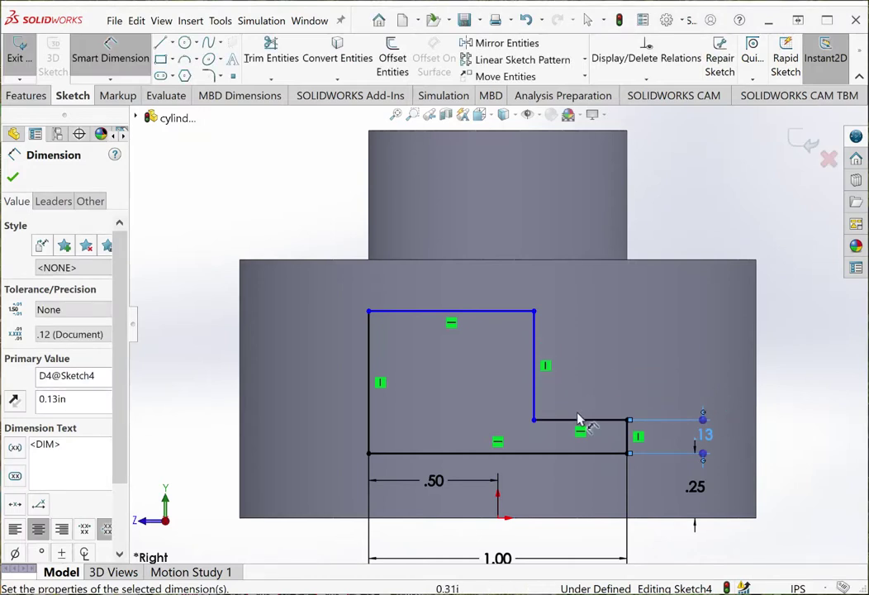
Step: Dimension the overall slot height and set the top line width to .50
left_click(568, 454)
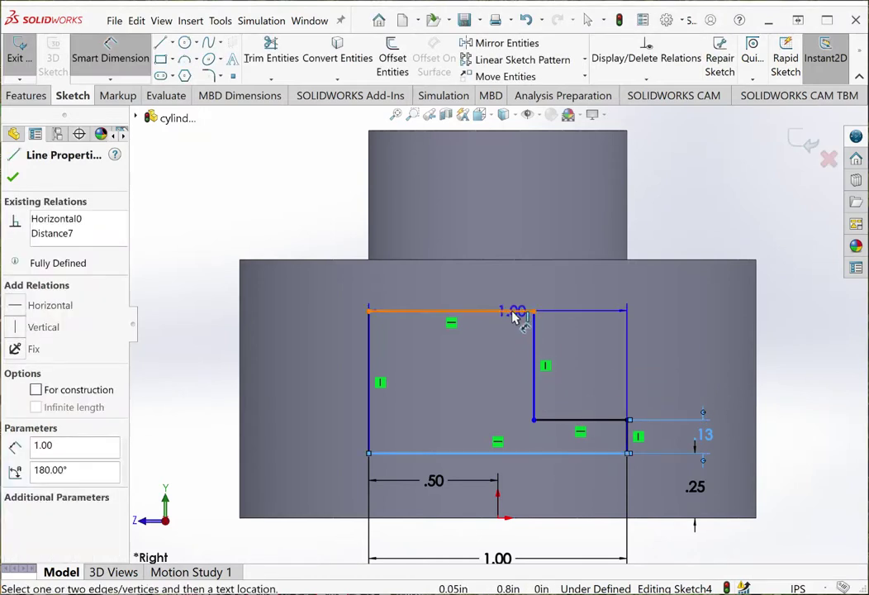
left_click(513, 312)
left_click(785, 390)
type(".55")
key("Return")
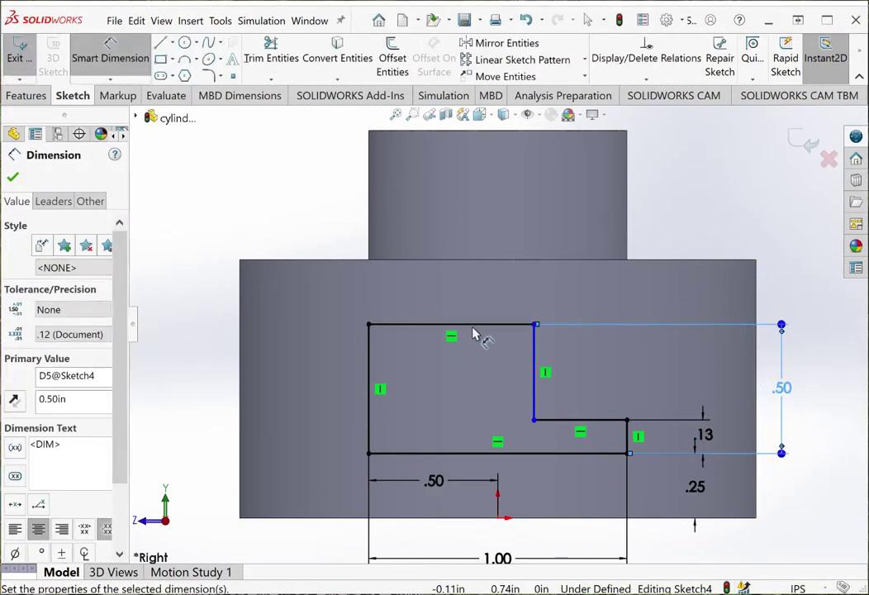
left_click(478, 328)
left_click(453, 294)
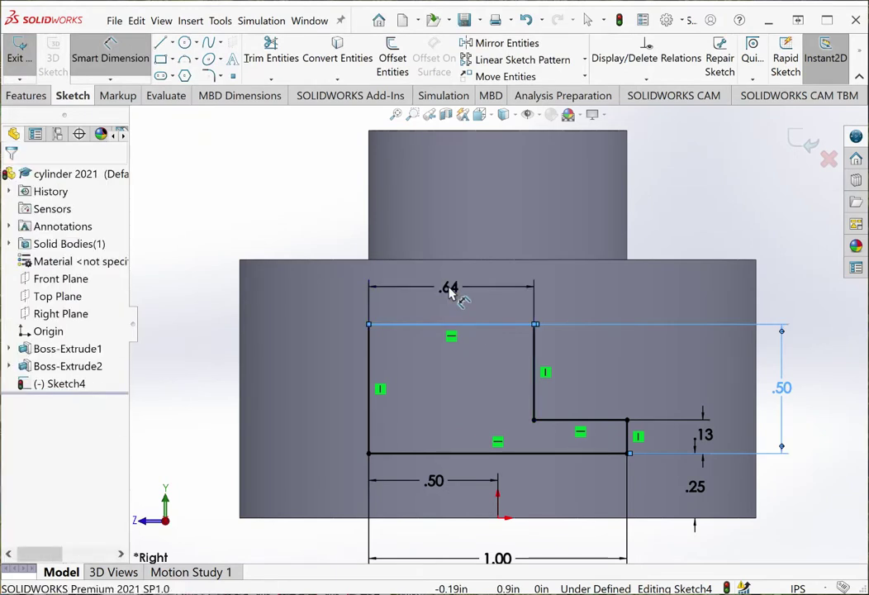
key("BackSpace")
type("5")
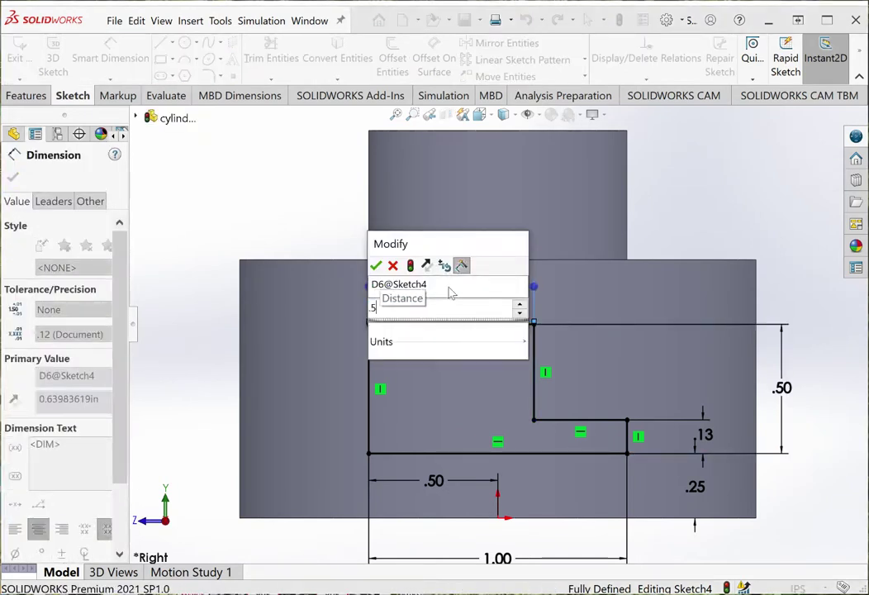
key("Return")
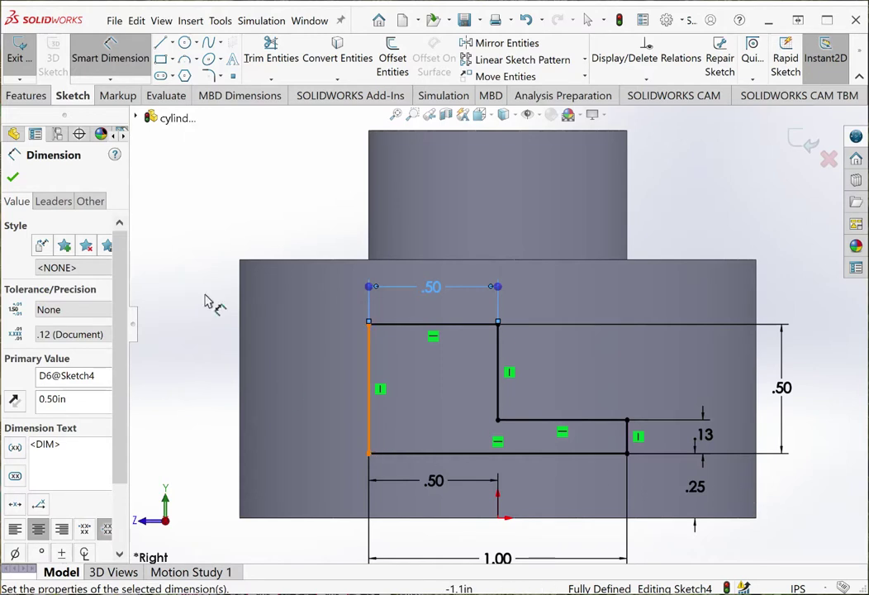
Step: Start an Extruded Cut from the slot sketch in isometric view, dragging the depth to 0.94 in
left_click(27, 96)
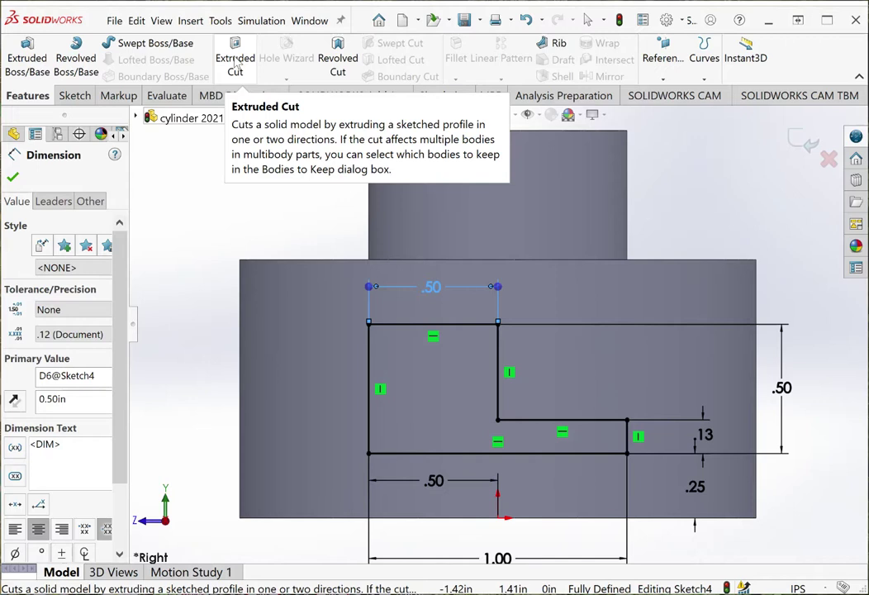
left_click(235, 62)
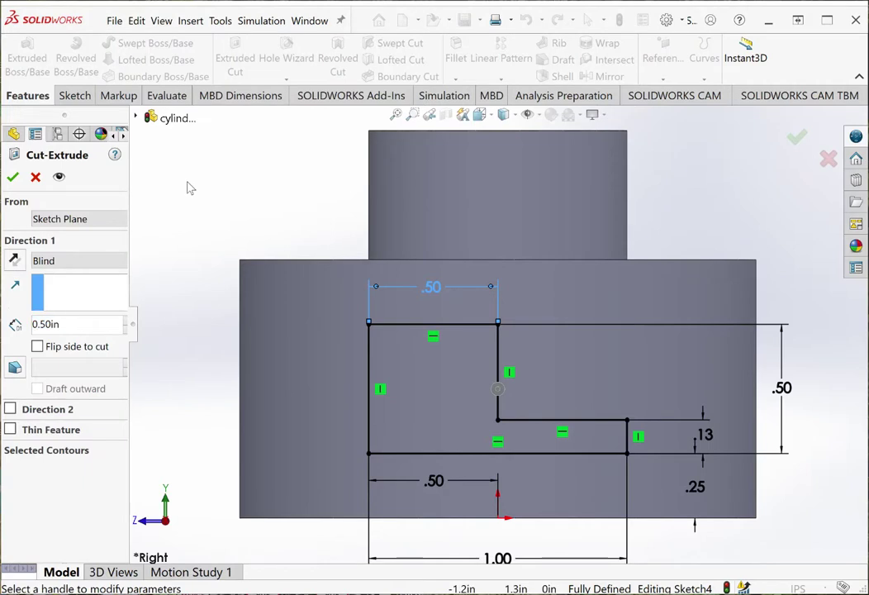
key("ctrl+7")
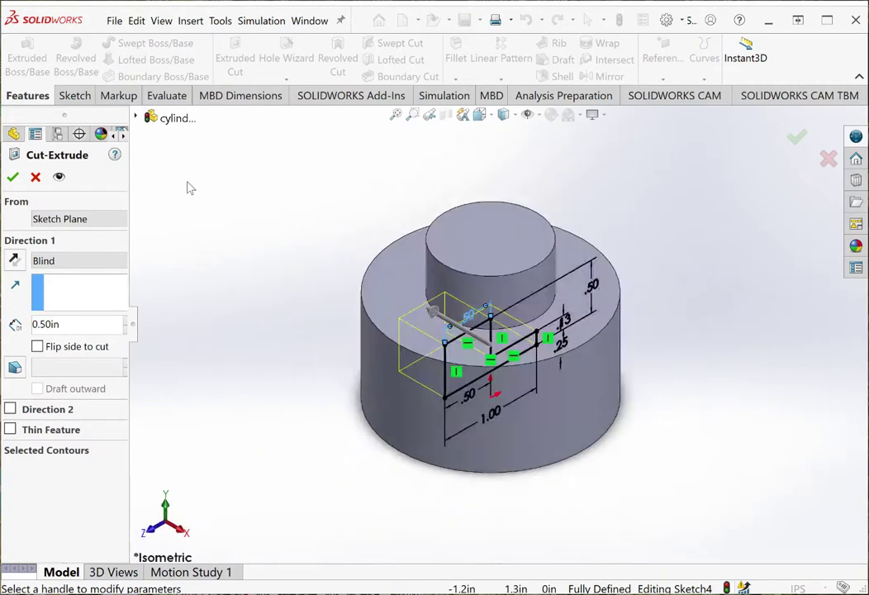
left_click(430, 308)
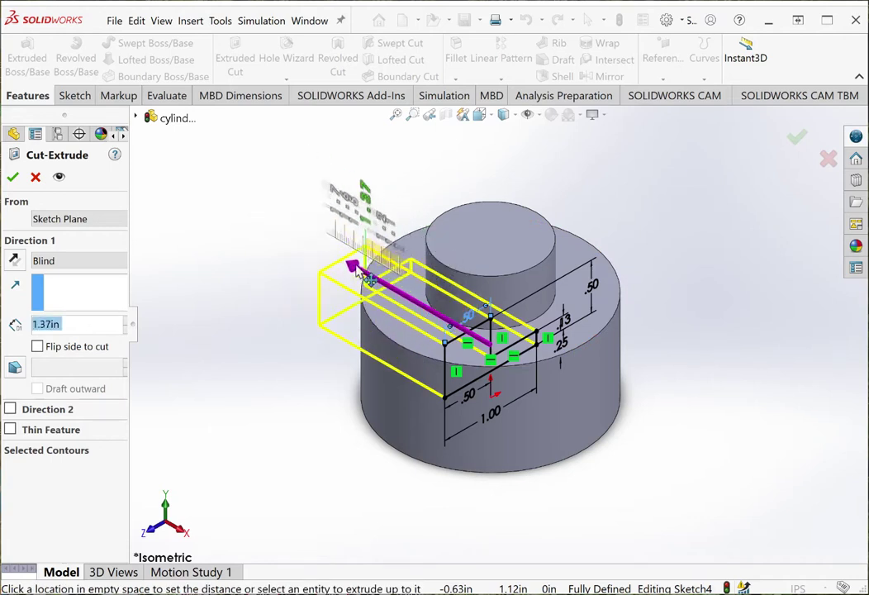
left_click(413, 300)
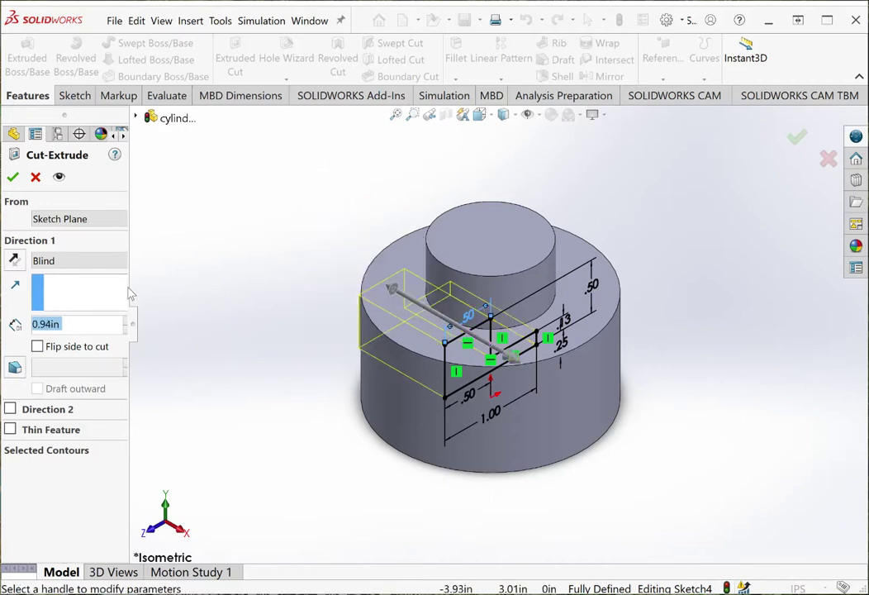
Step: Change the cut's end condition to Through All - Both and apply it
left_click_drag(129, 291, 162, 291)
left_click(121, 262)
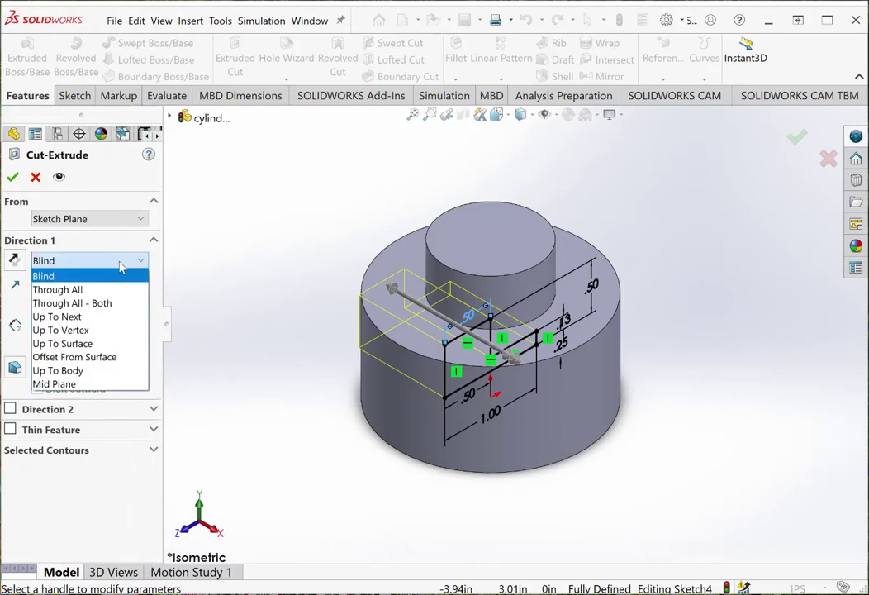
left_click(72, 303)
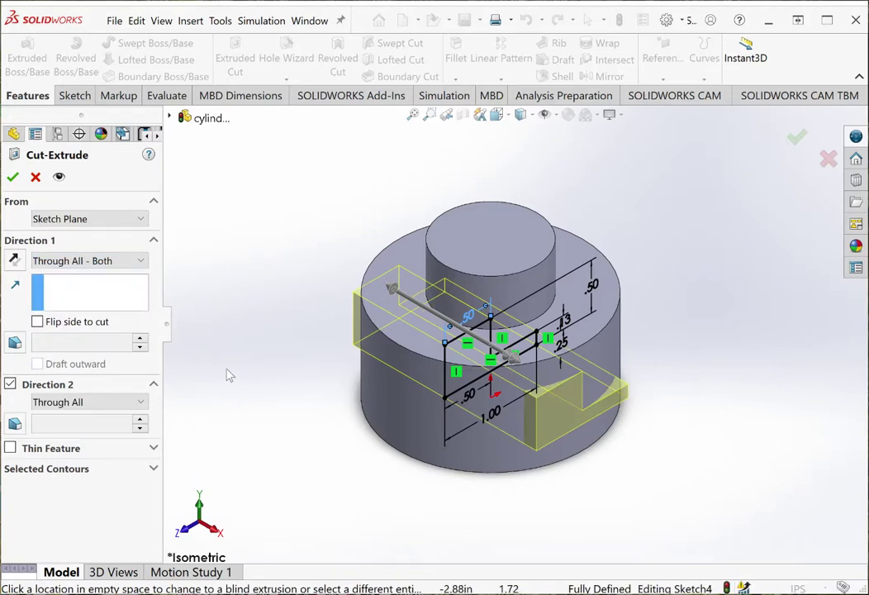
left_click(12, 178)
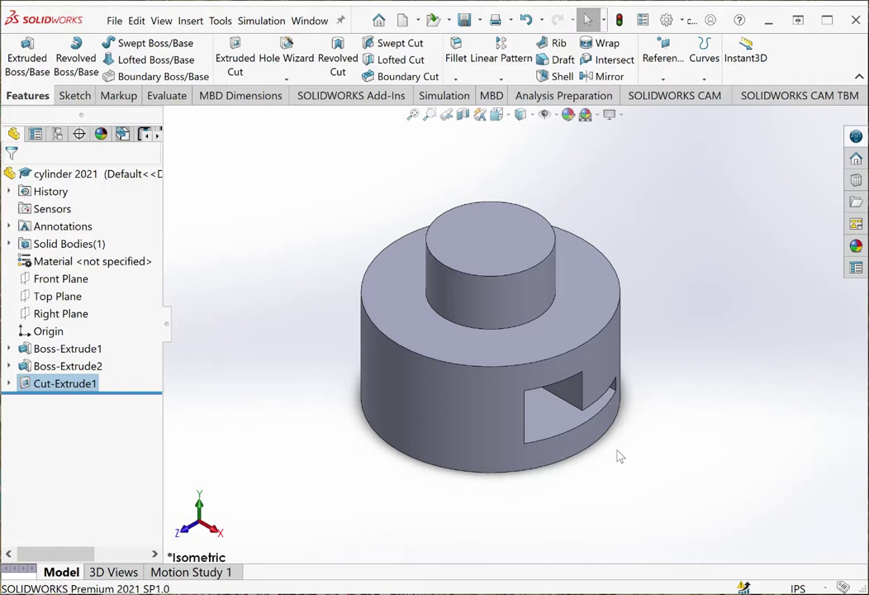
Step: Orbit the model to inspect the slot from below, then expand Boss-Extrude1 in the tree
middle_click_drag(619, 456, 573, 460)
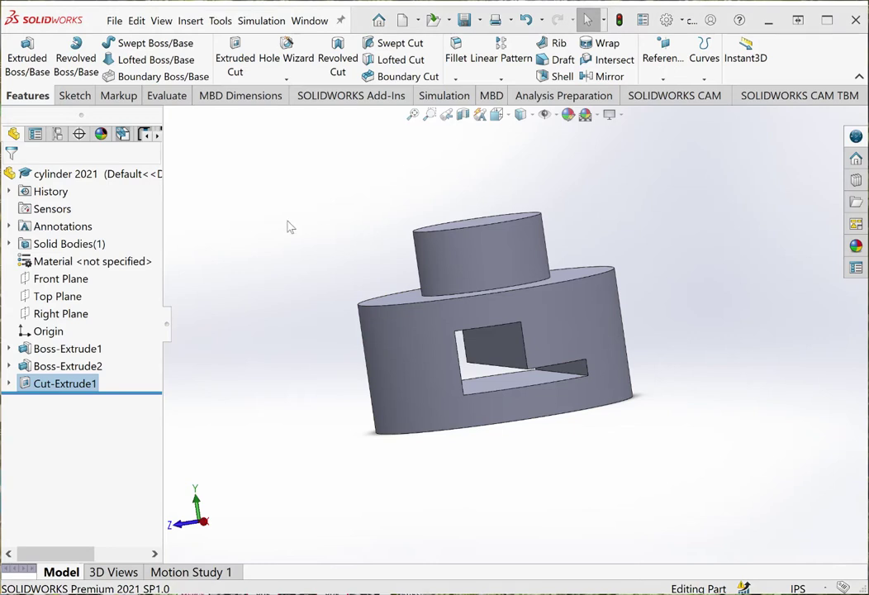
middle_click_drag(289, 227, 323, 235)
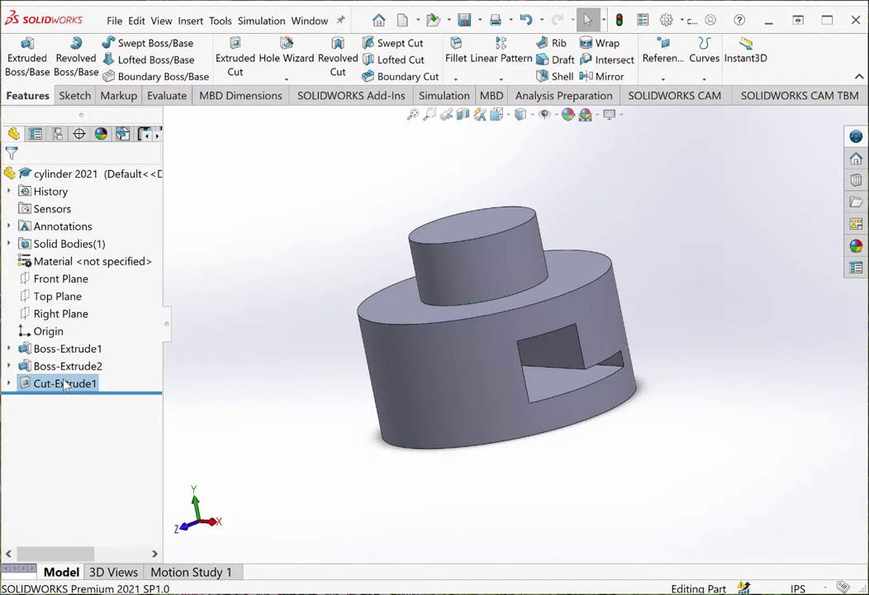
left_click(9, 349)
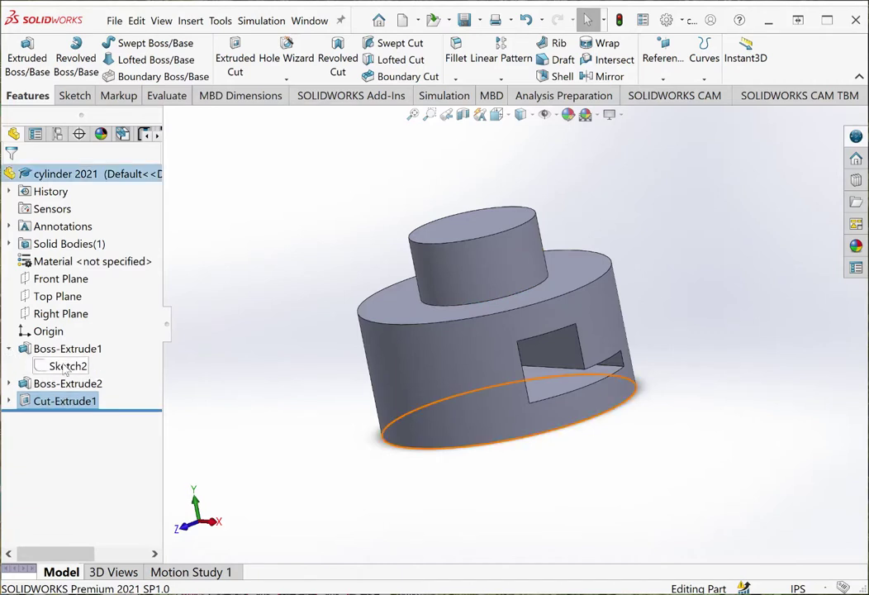
Step: Expand Boss-Extrude2 and Cut-Extrude1, then reopen the slot's Sketch4 for editing
left_click(9, 383)
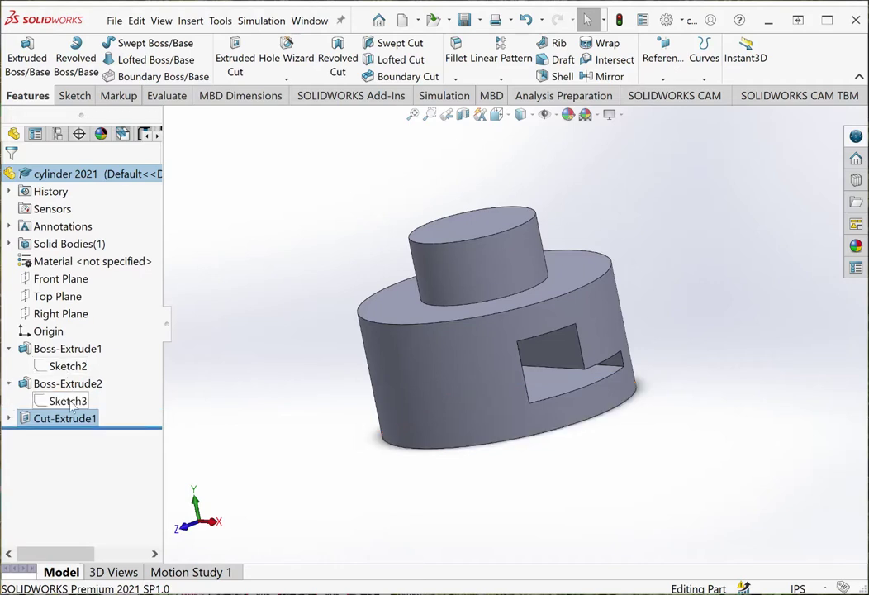
left_click(9, 419)
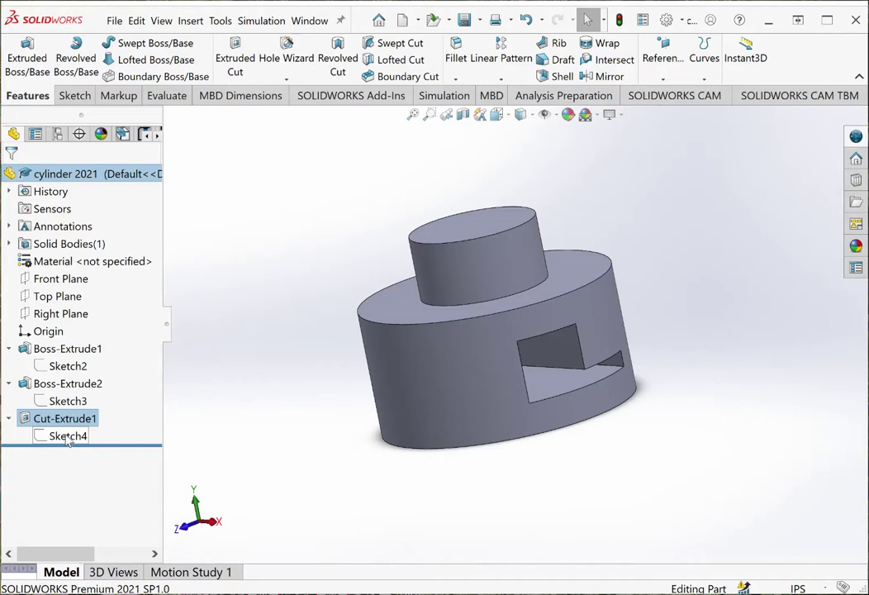
left_click(68, 438)
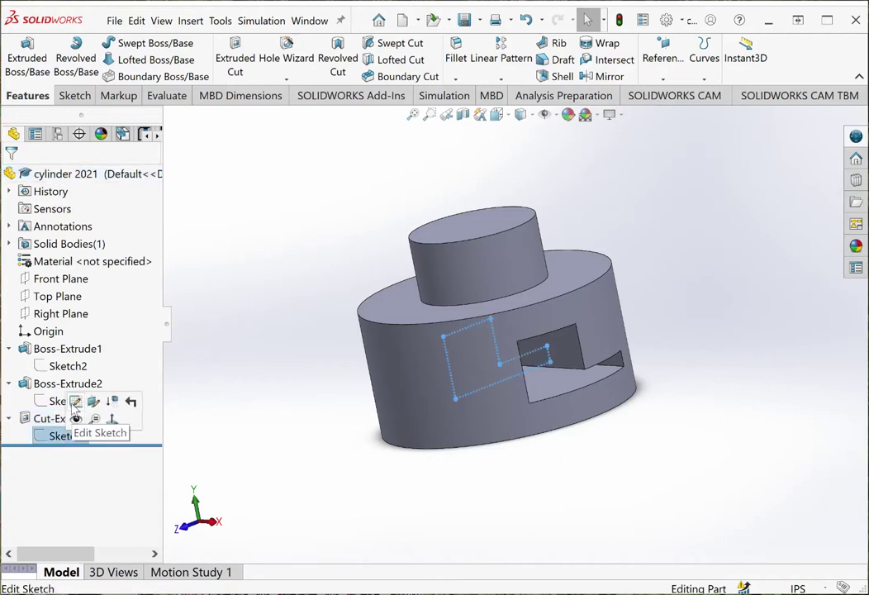
left_click(75, 402)
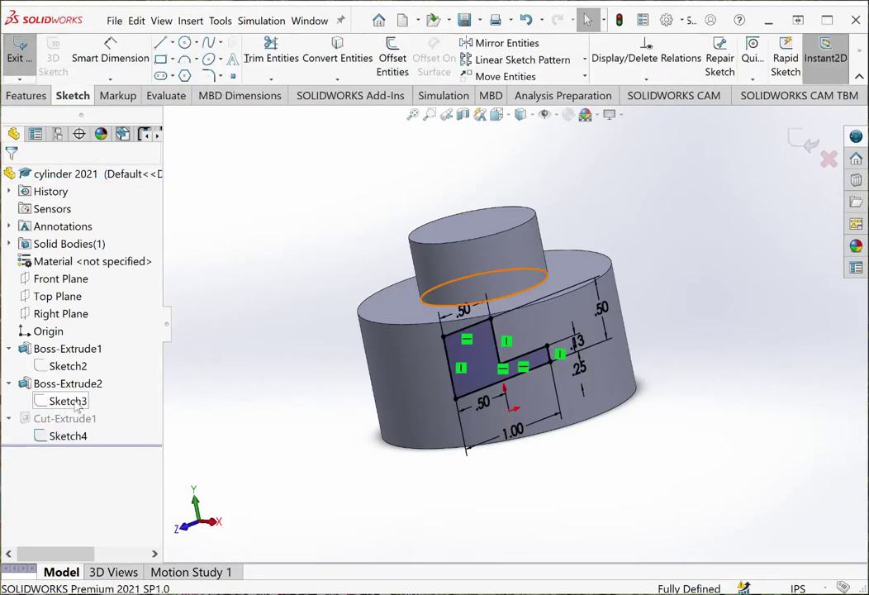
Step: Change the slot's bottom .50 width dimension to .60
mouse_move(643, 455)
middle_mouse_down()
mouse_move(575, 450)
mouse_move(573, 462)
mouse_move(584, 443)
mouse_move(591, 448)
middle_mouse_up()
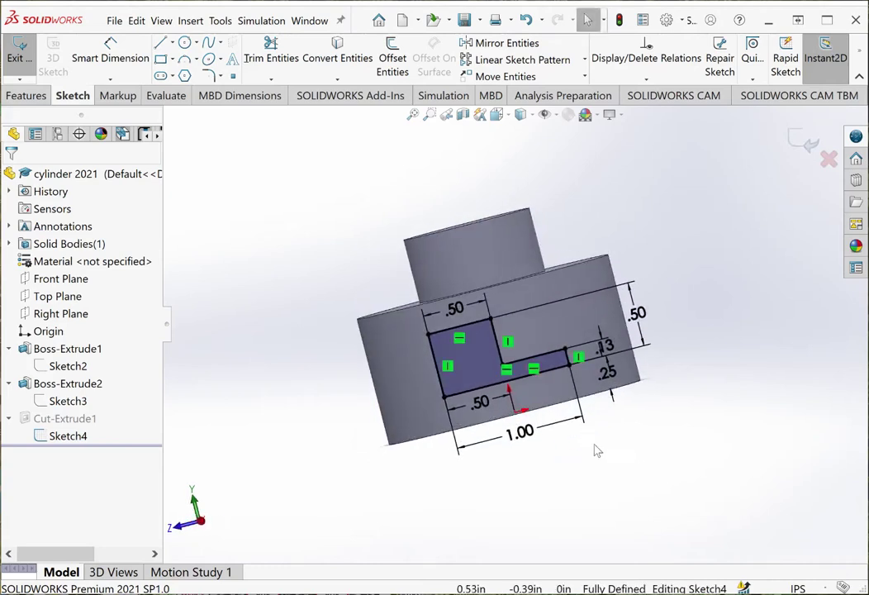
double_click(479, 405)
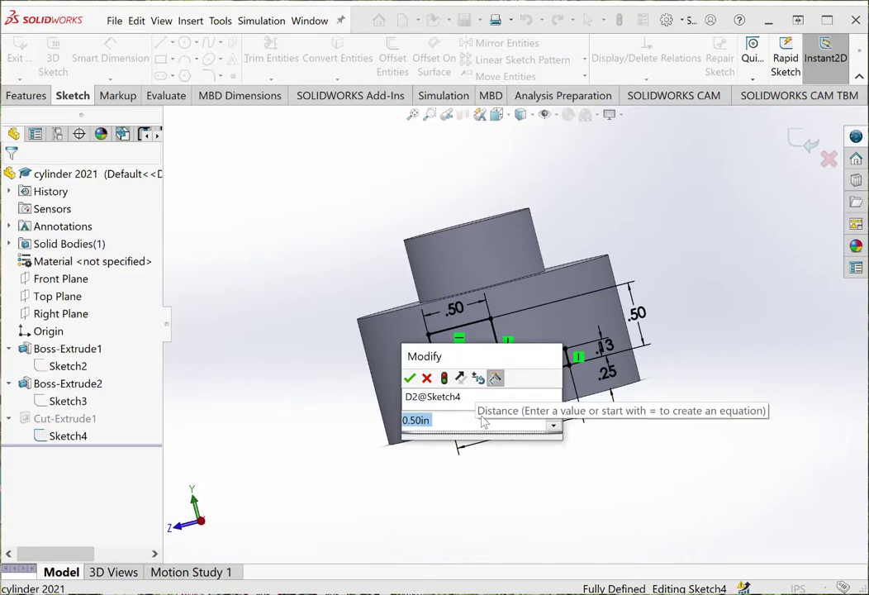
type(".6")
key("Return")
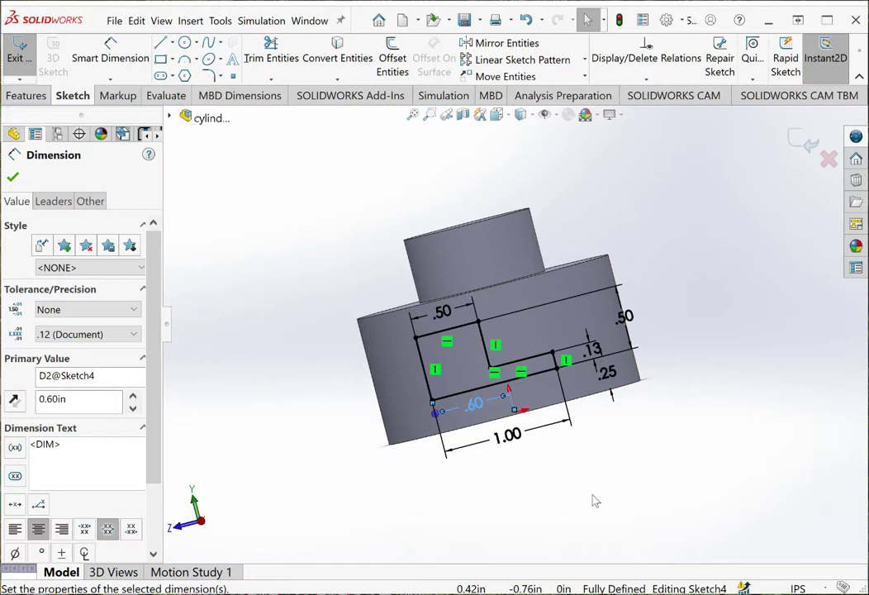
Step: Exit the sketch to rebuild the cut and orbit to inspect the updated slot
left_click(20, 52)
mouse_move(568, 489)
middle_mouse_down()
mouse_move(551, 492)
mouse_move(586, 469)
mouse_move(584, 500)
middle_mouse_up()
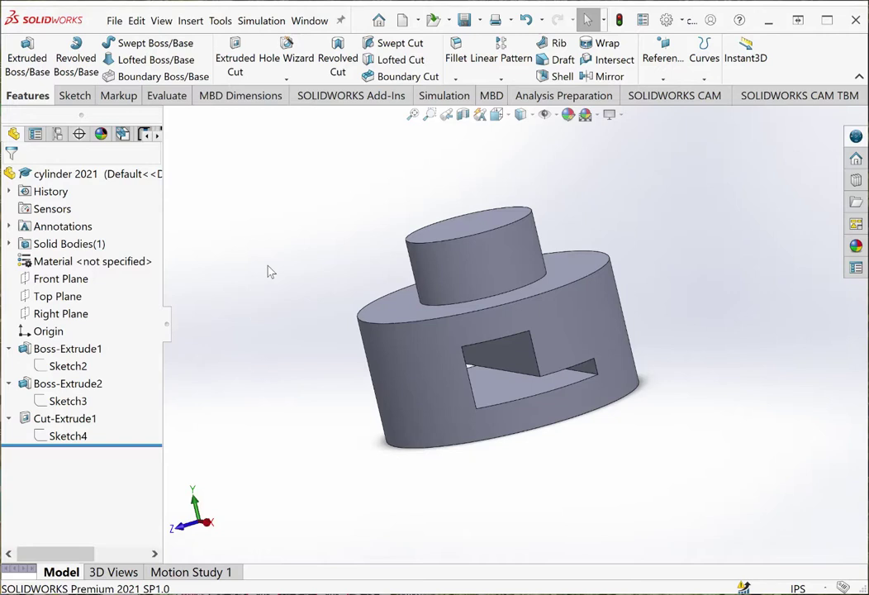
middle_click_drag(268, 270, 281, 272)
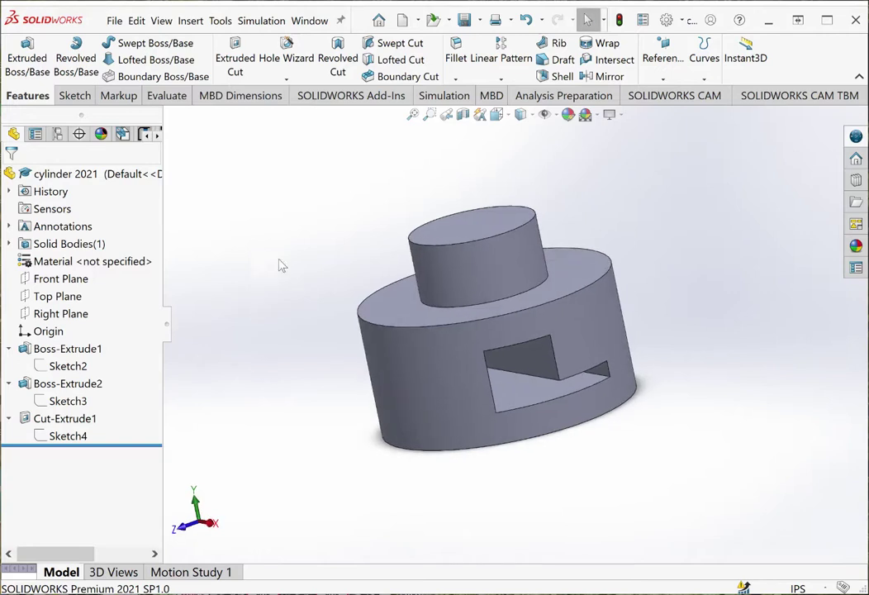